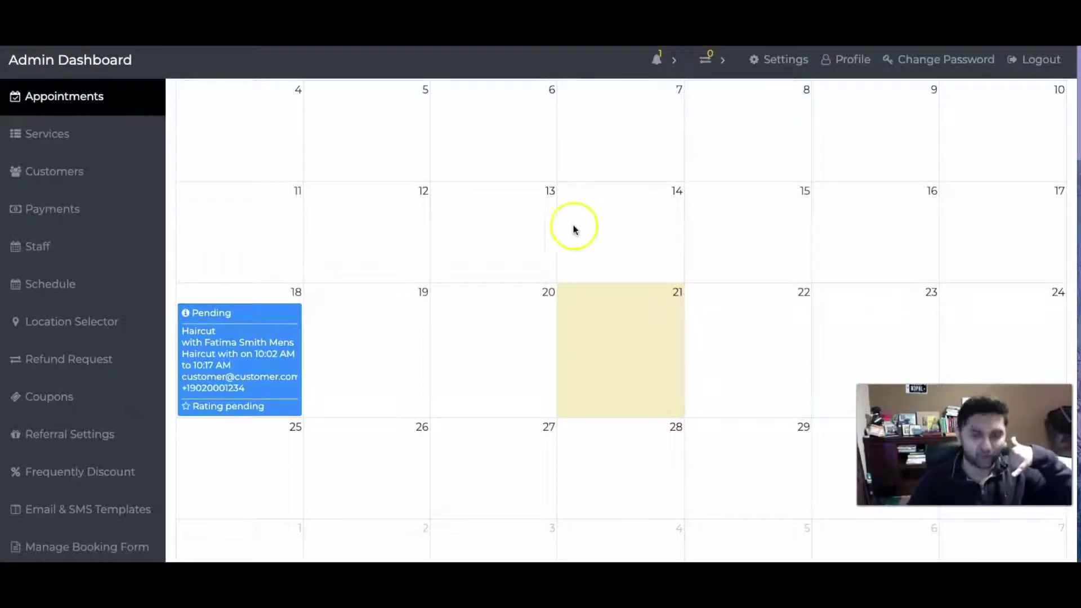
# Draft a manual booking on the 22nd for a Mens Haircut plus one Beard Trim, then discard it.
pyautogui.click(735, 319)
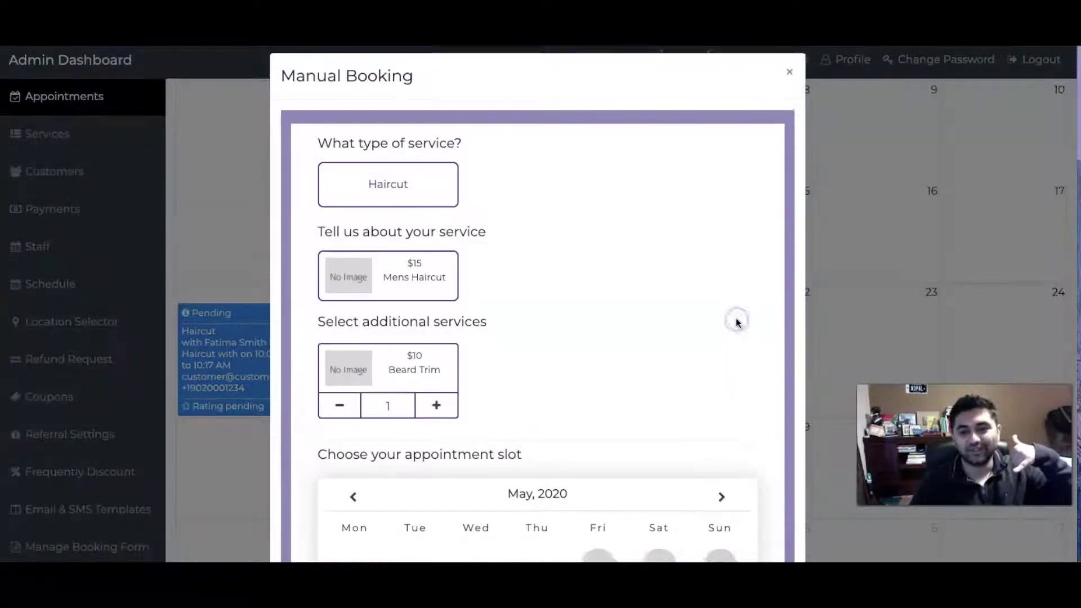
pyautogui.click(369, 191)
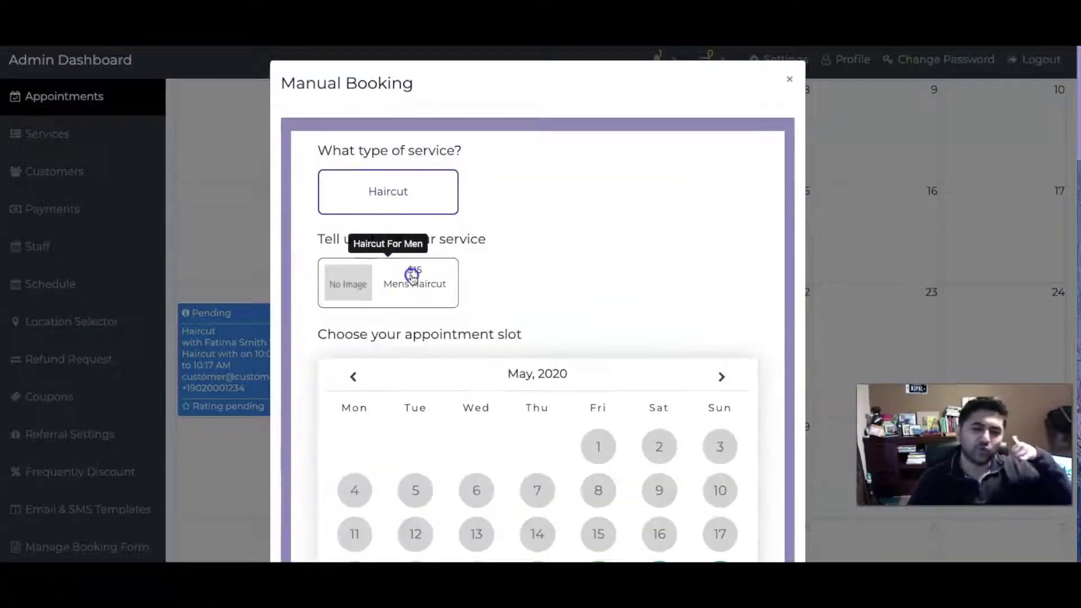
pyautogui.click(412, 274)
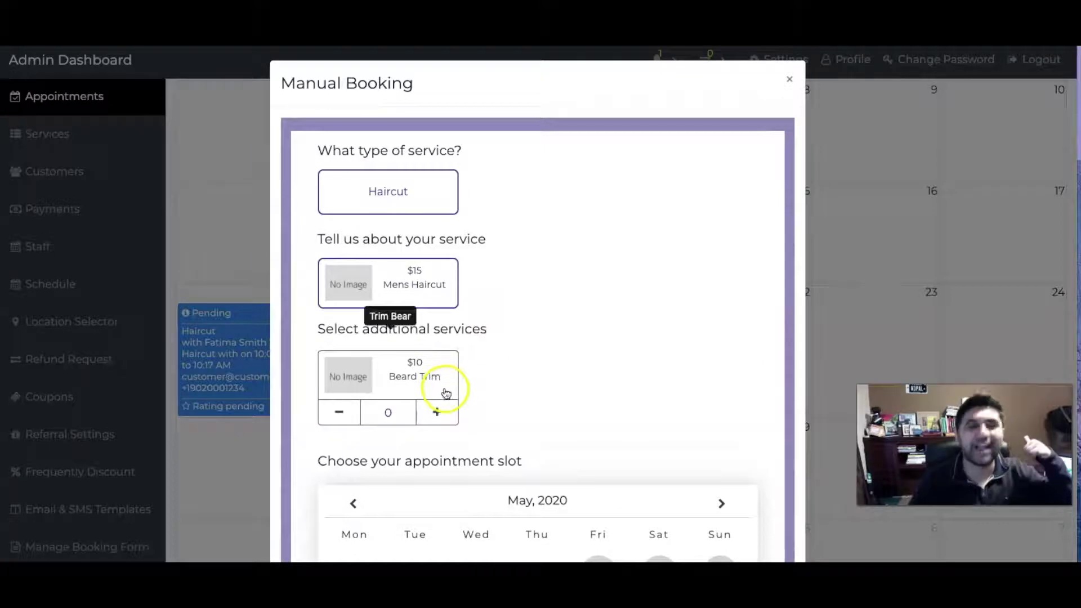
pyautogui.click(437, 412)
pyautogui.scroll(-2, 567, 388)
pyautogui.scroll(-8, 572, 398)
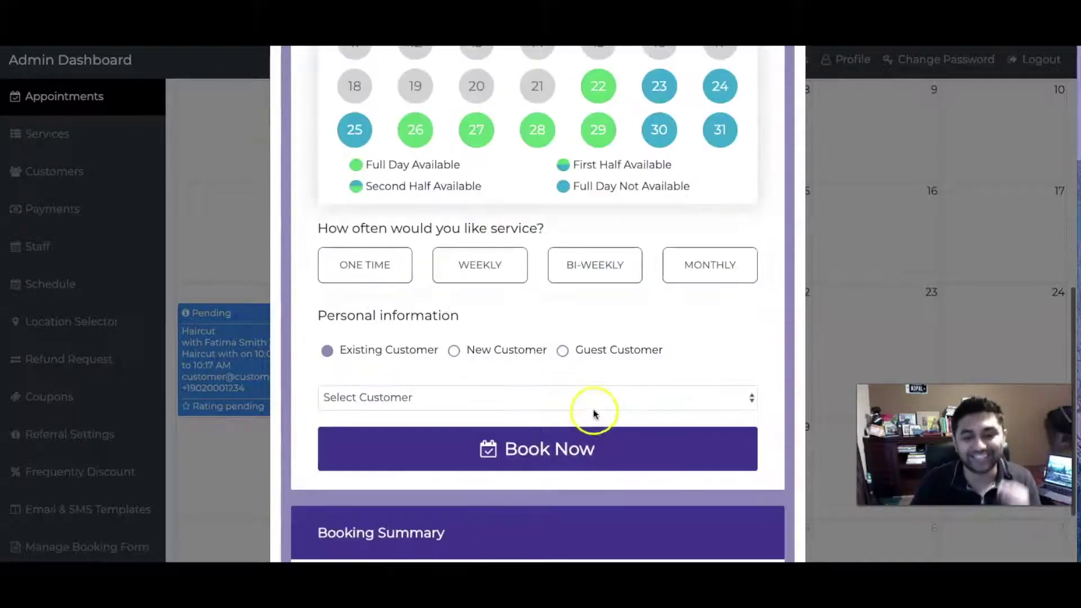
pyautogui.click(594, 83)
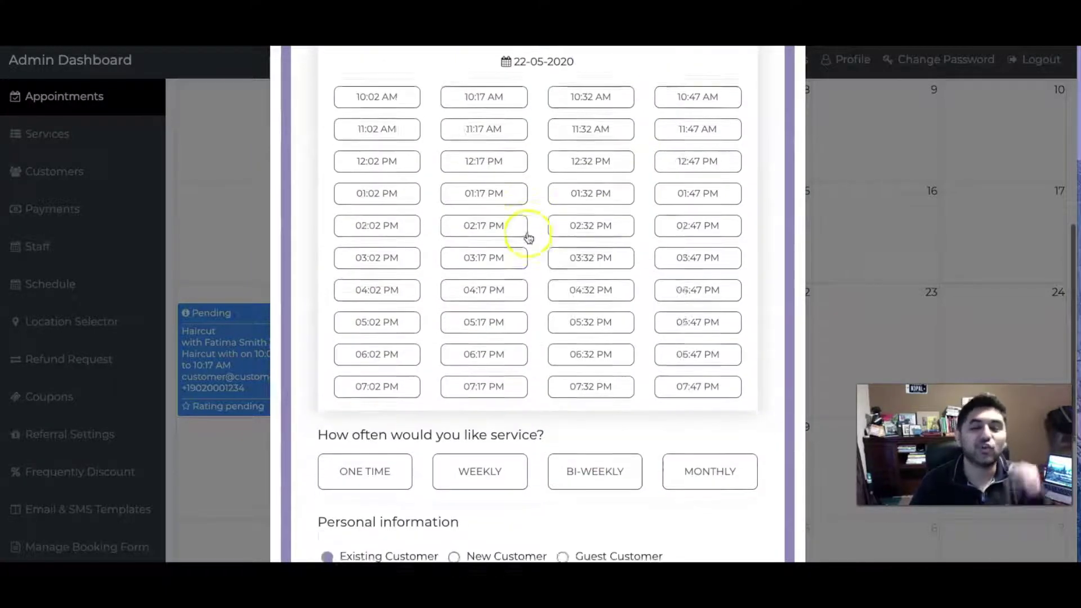
pyautogui.scroll(8, 531, 248)
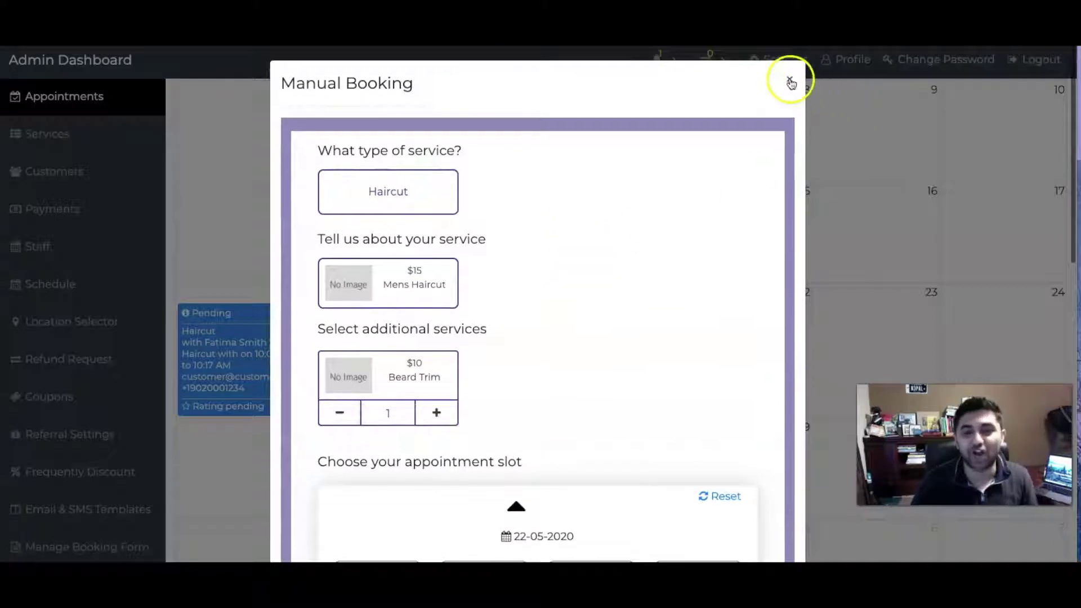
pyautogui.click(790, 79)
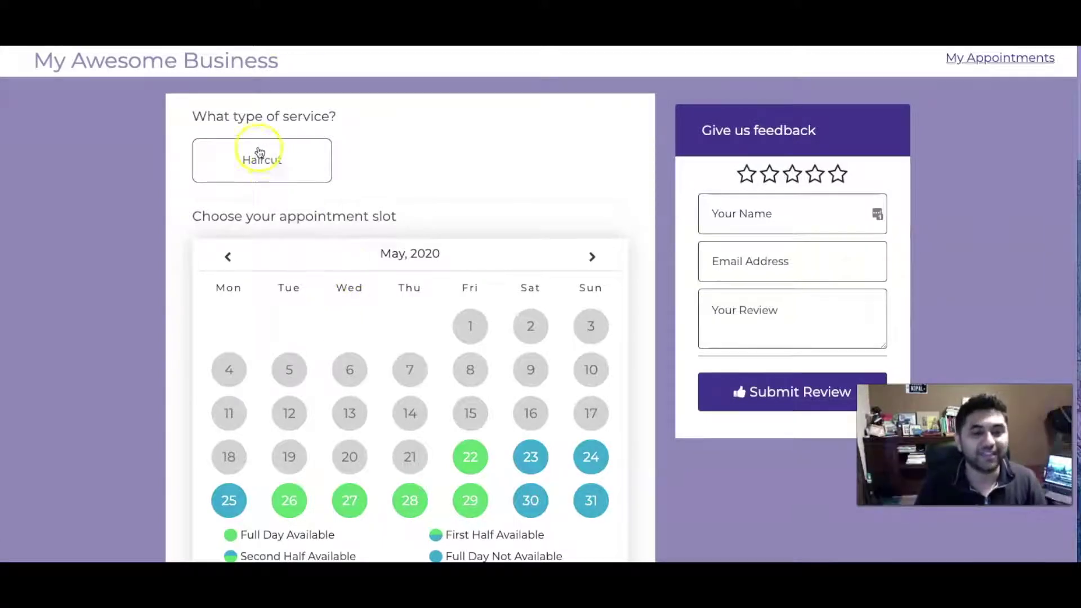
# On the booking page, select Haircut > Mens Haircut with one Beard Trim add-on.
pyautogui.click(266, 158)
pyautogui.click(258, 261)
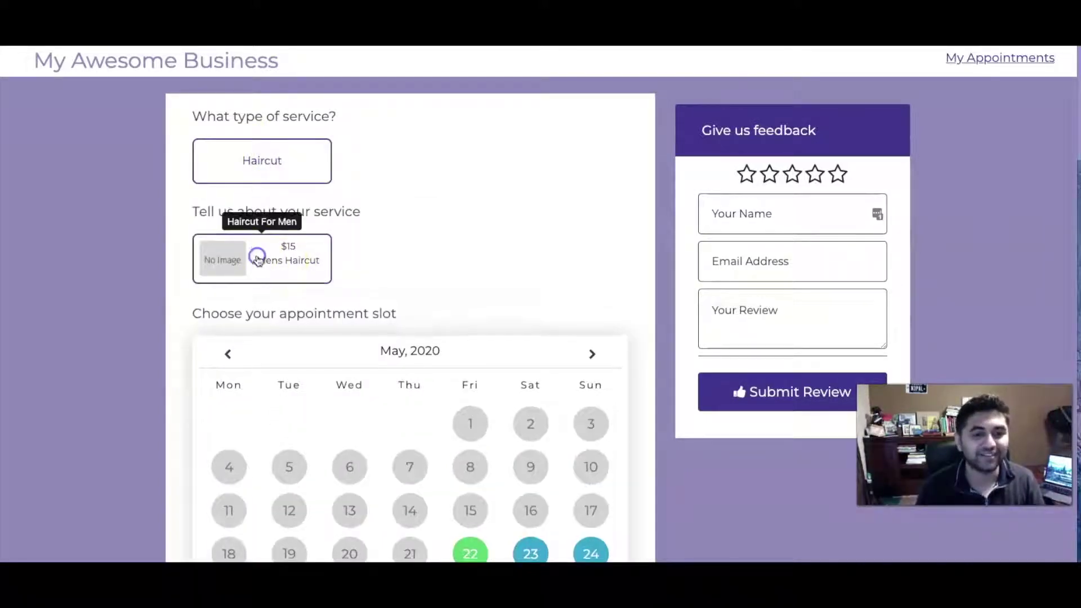
pyautogui.click(311, 388)
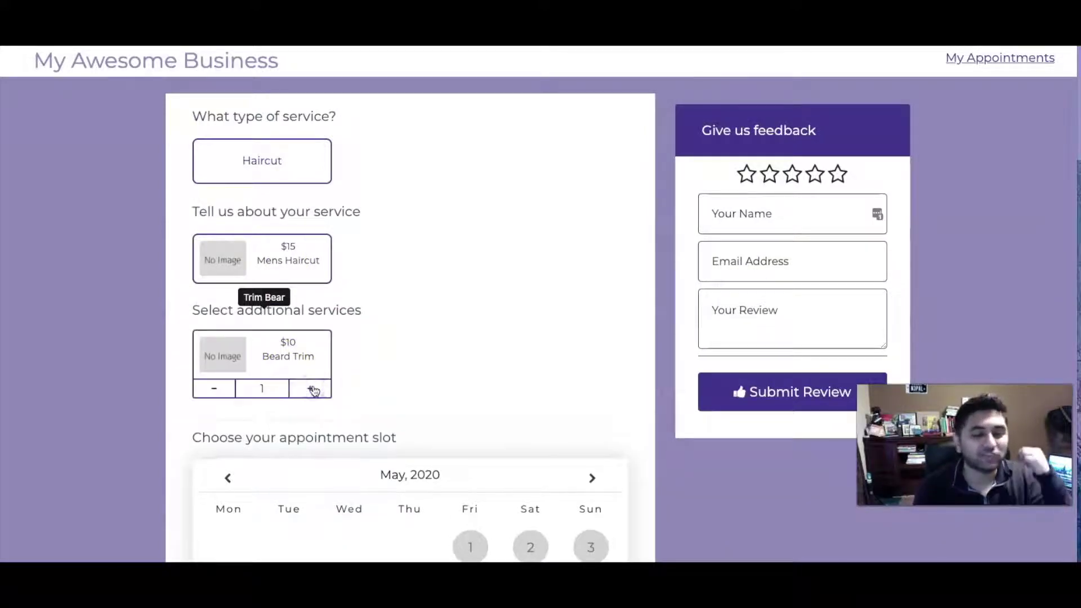
pyautogui.click(304, 392)
pyautogui.scroll(-8, 305, 392)
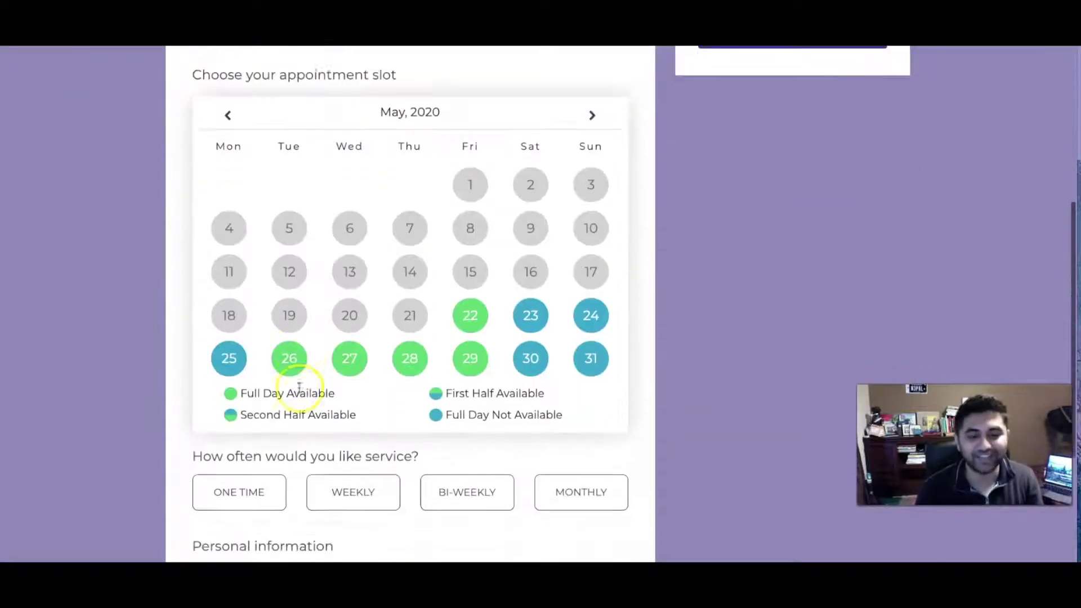
# Book 22-05-2020 at 04:32 PM with monthly frequency, totalling $24.50.
pyautogui.click(470, 248)
pyautogui.scroll(-4, 467, 313)
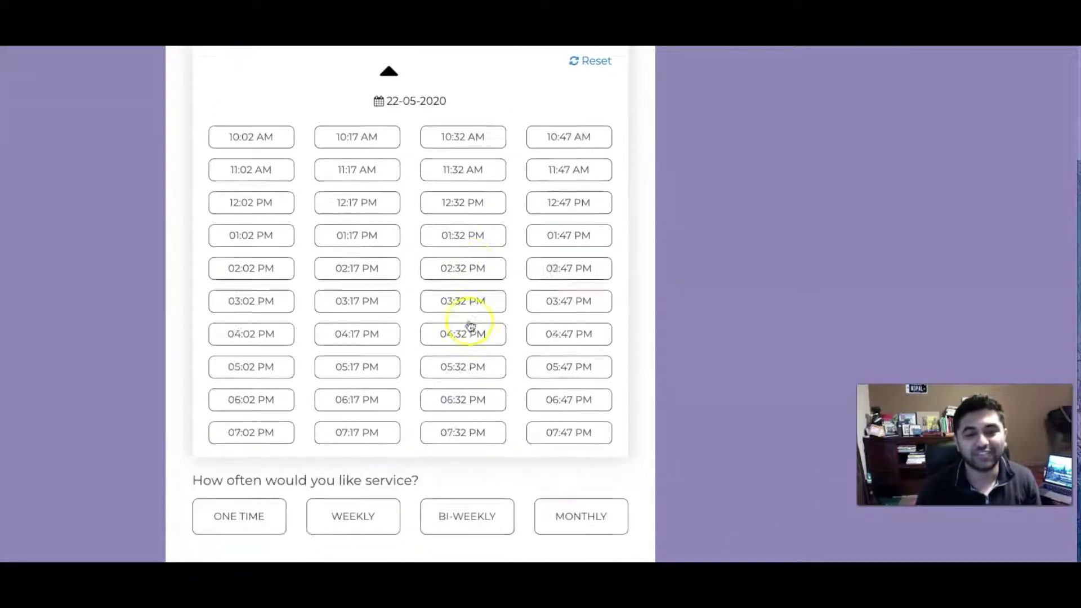
pyautogui.click(469, 319)
pyautogui.scroll(-8, 454, 334)
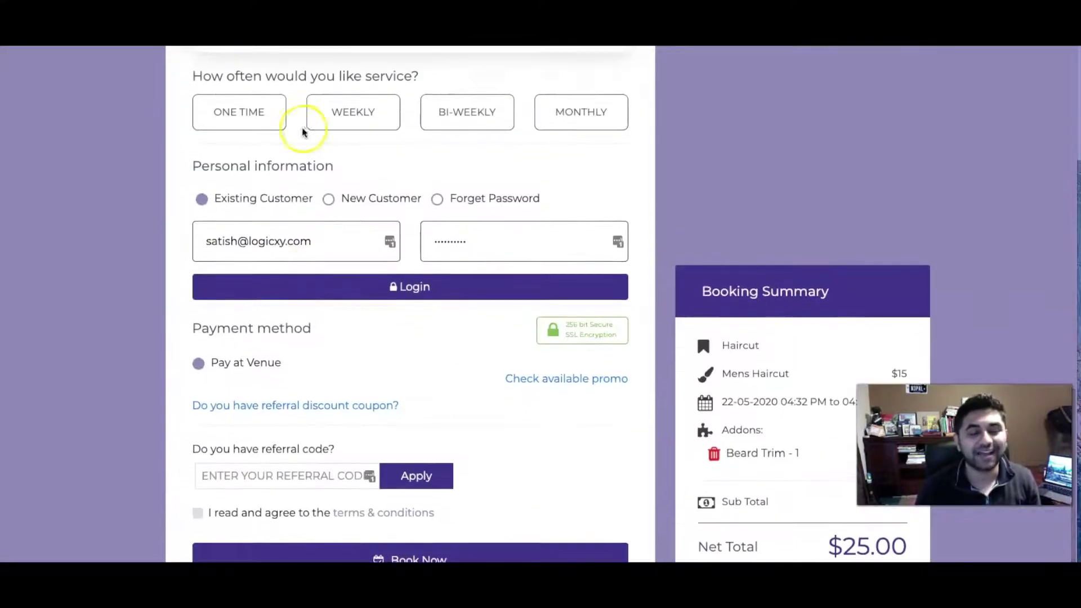
pyautogui.click(263, 125)
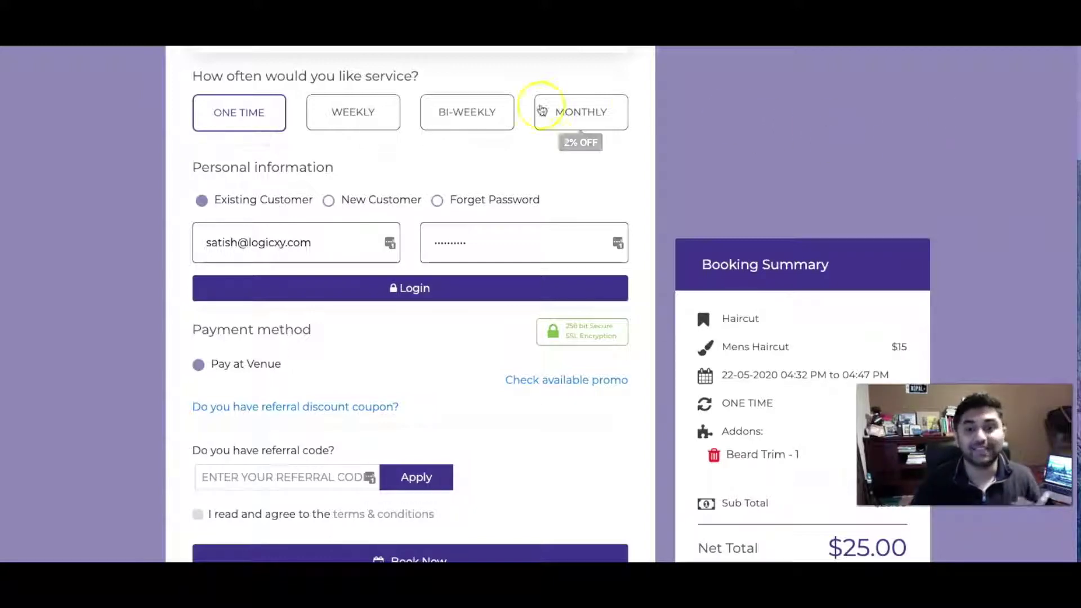
pyautogui.click(575, 113)
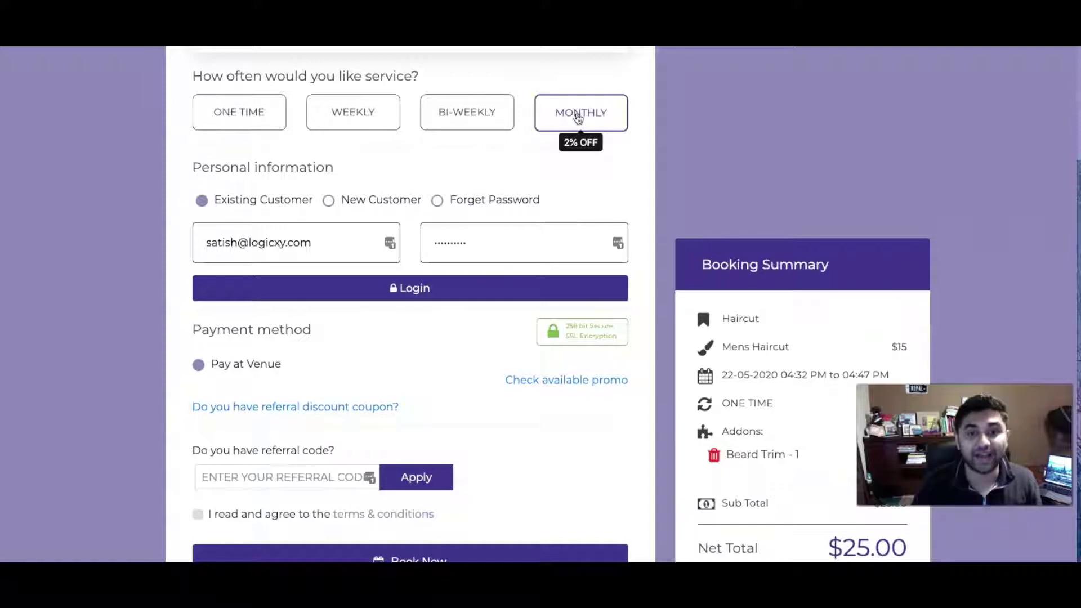
pyautogui.click(578, 116)
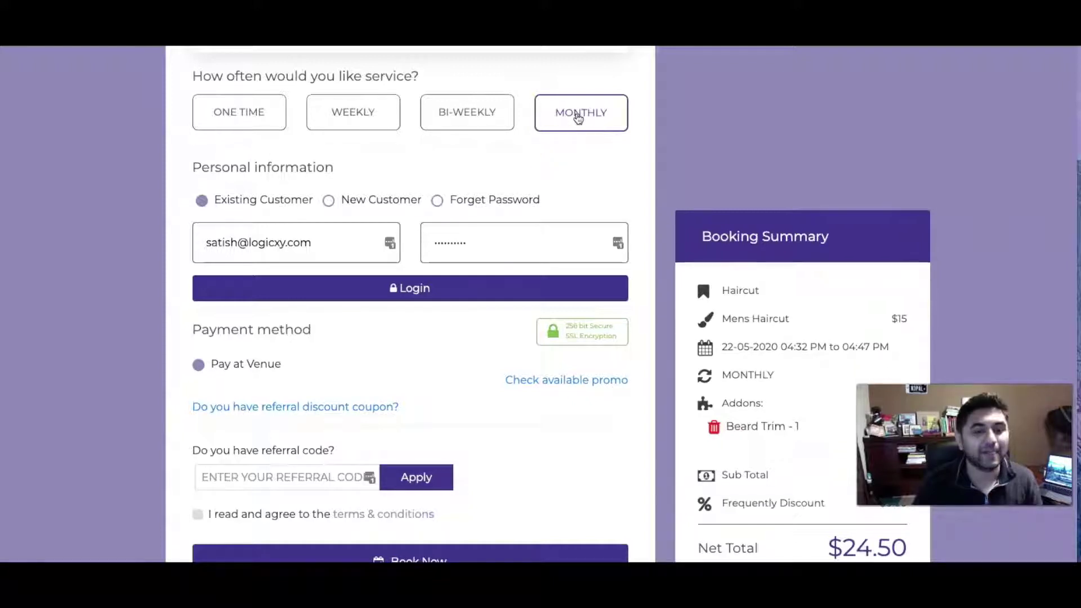
pyautogui.click(295, 372)
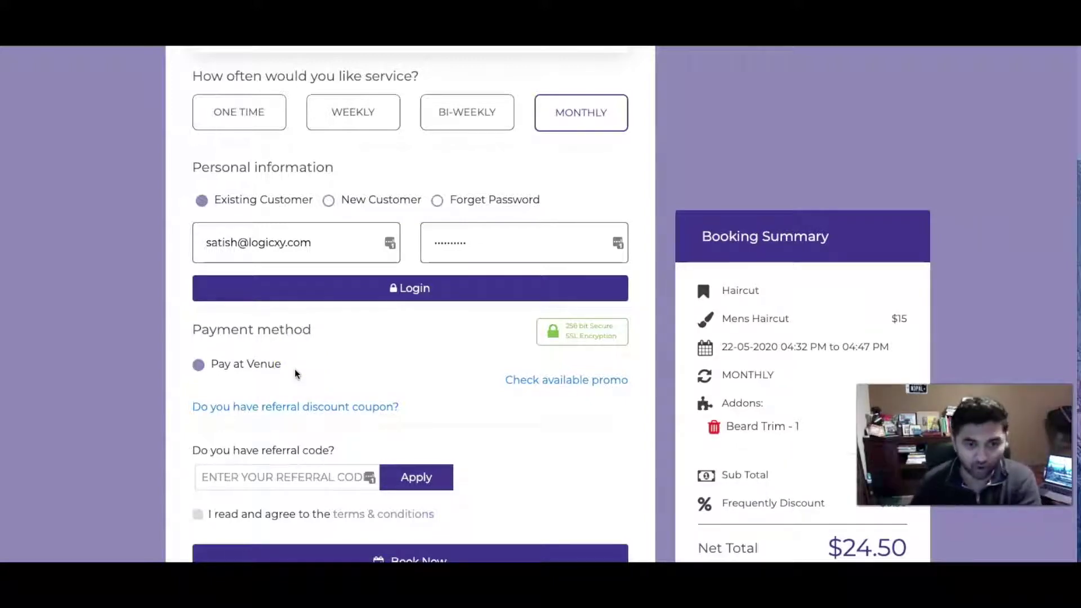
pyautogui.click(61, 67)
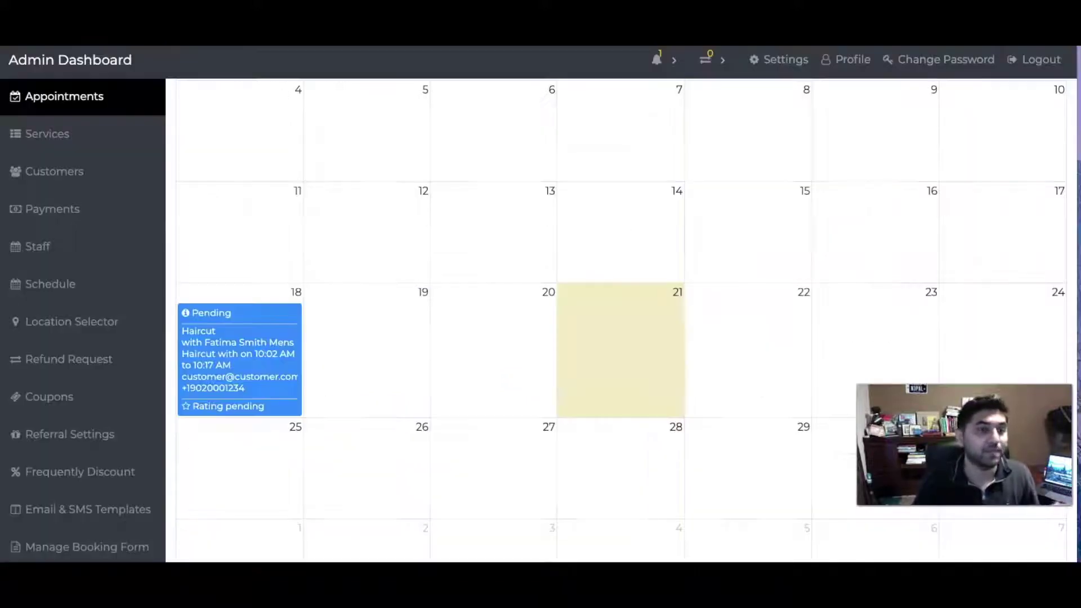
# Open Settings and review the Payment Settings, then the Appearance Settings tab.
pyautogui.click(907, 123)
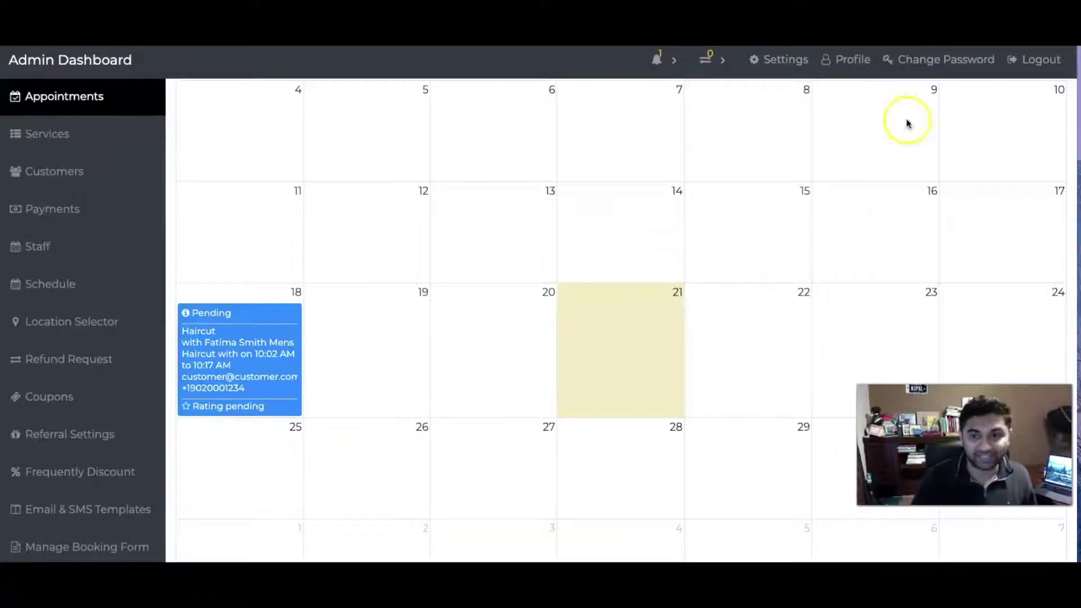
pyautogui.click(779, 60)
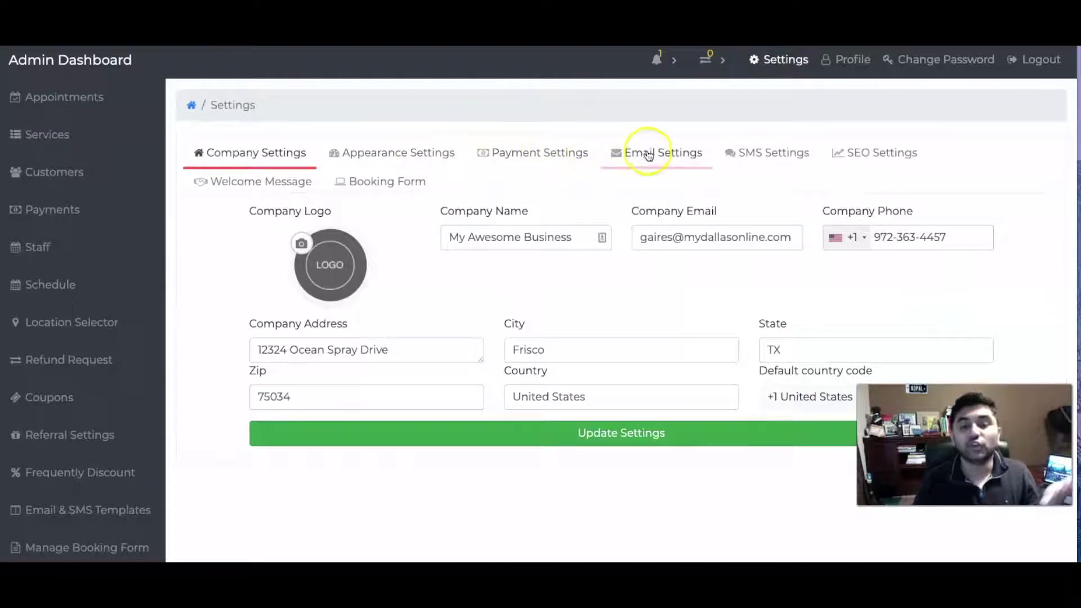
pyautogui.click(534, 153)
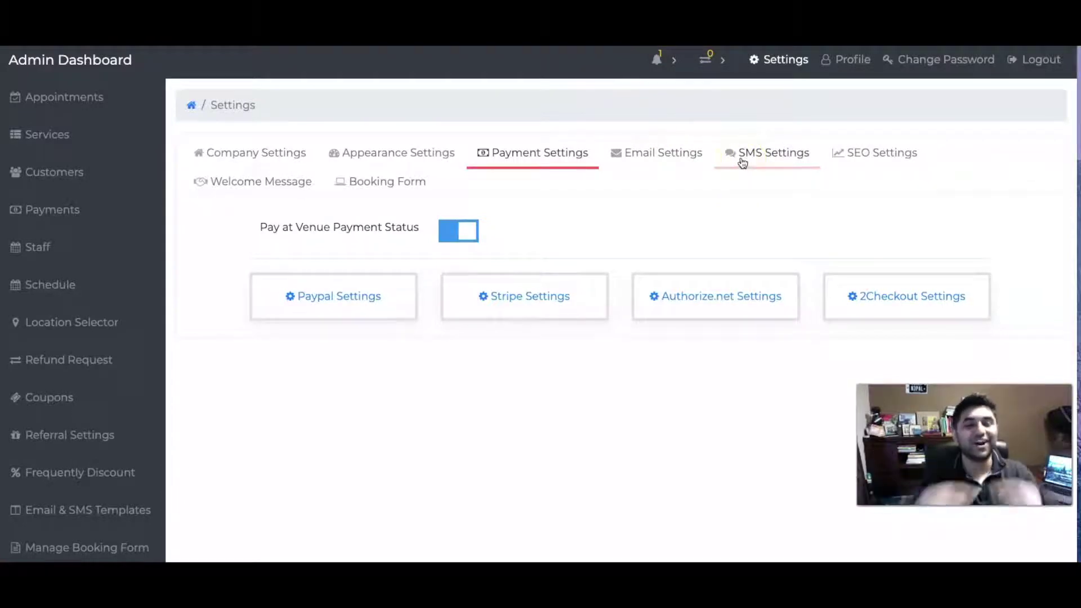
pyautogui.click(389, 152)
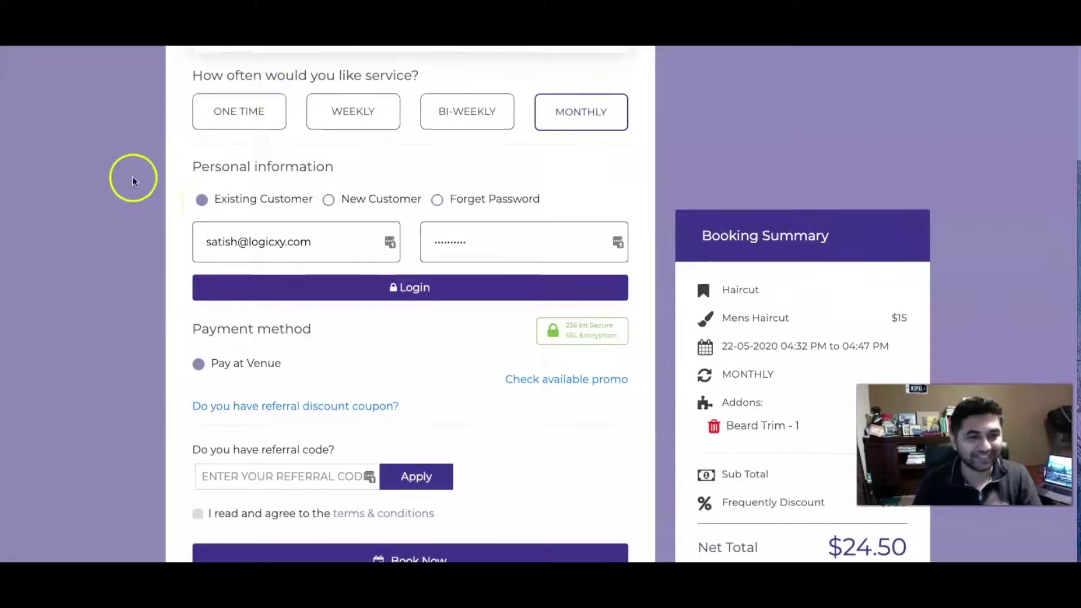
pyautogui.scroll(10, 141, 197)
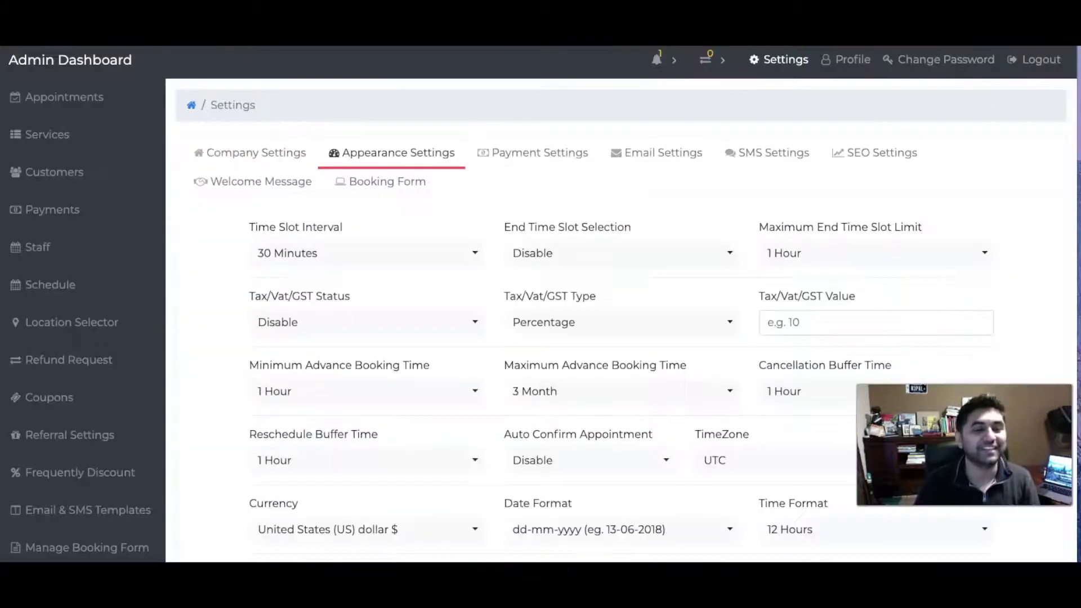
pyautogui.click(24, 134)
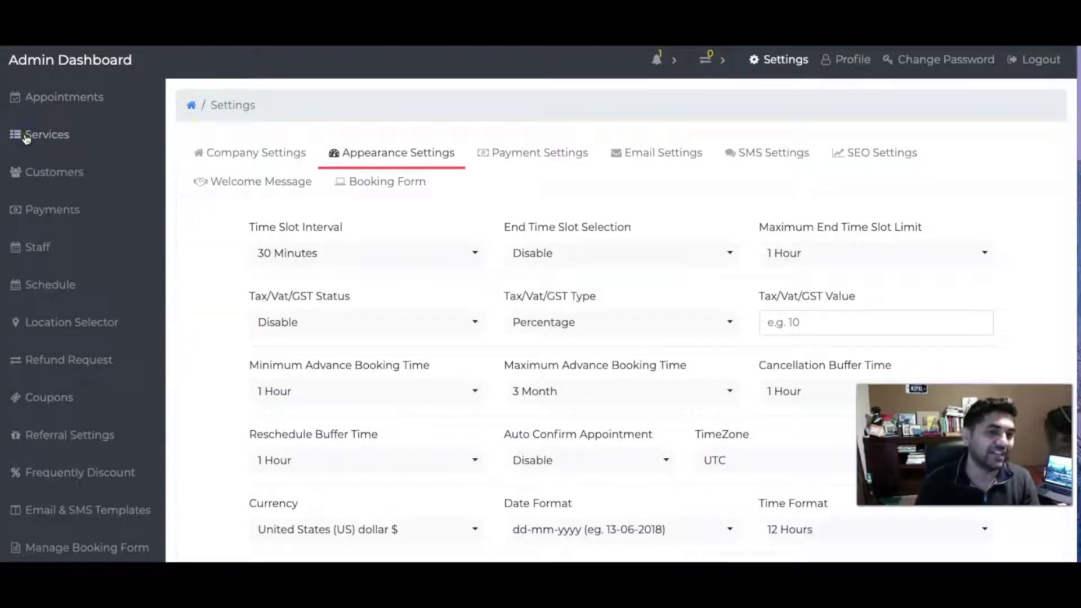
# Browse the Haircut category's services and add-ons like Beard Trim, then show Registered Customers.
pyautogui.click(265, 186)
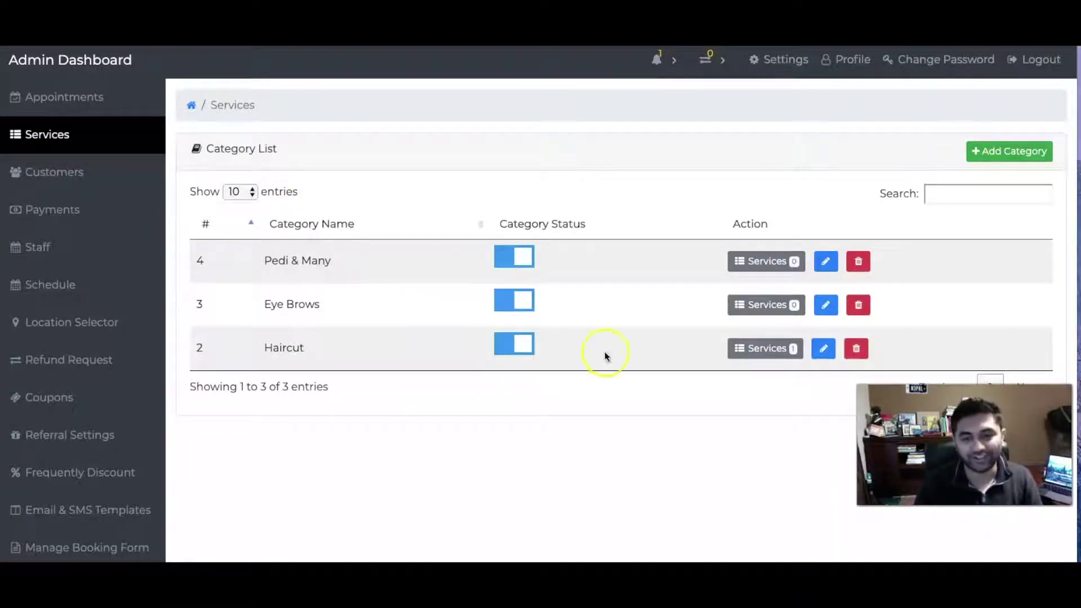
pyautogui.click(770, 346)
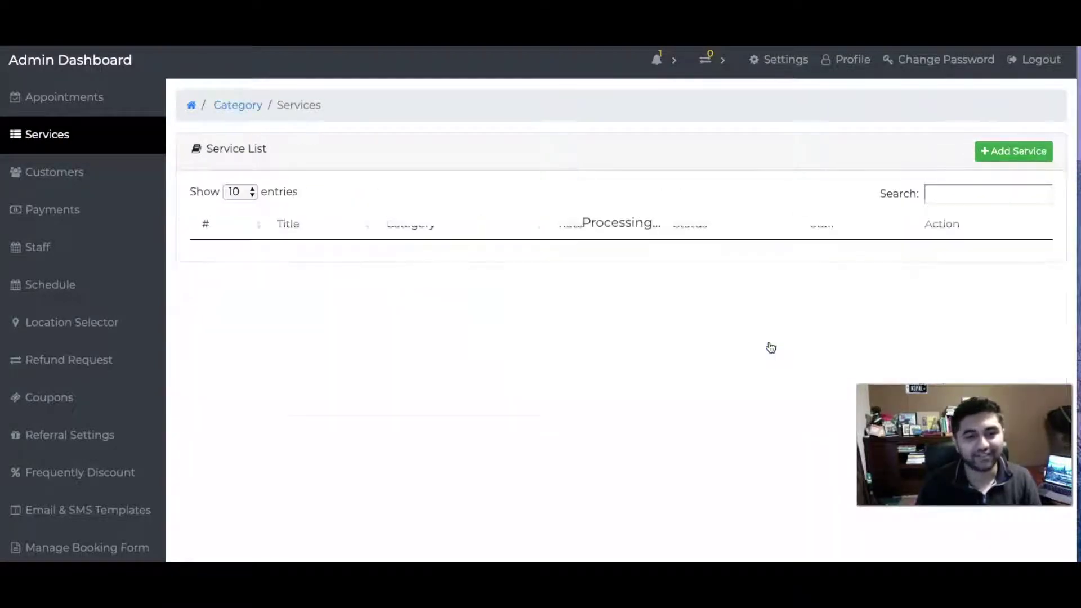
pyautogui.click(827, 262)
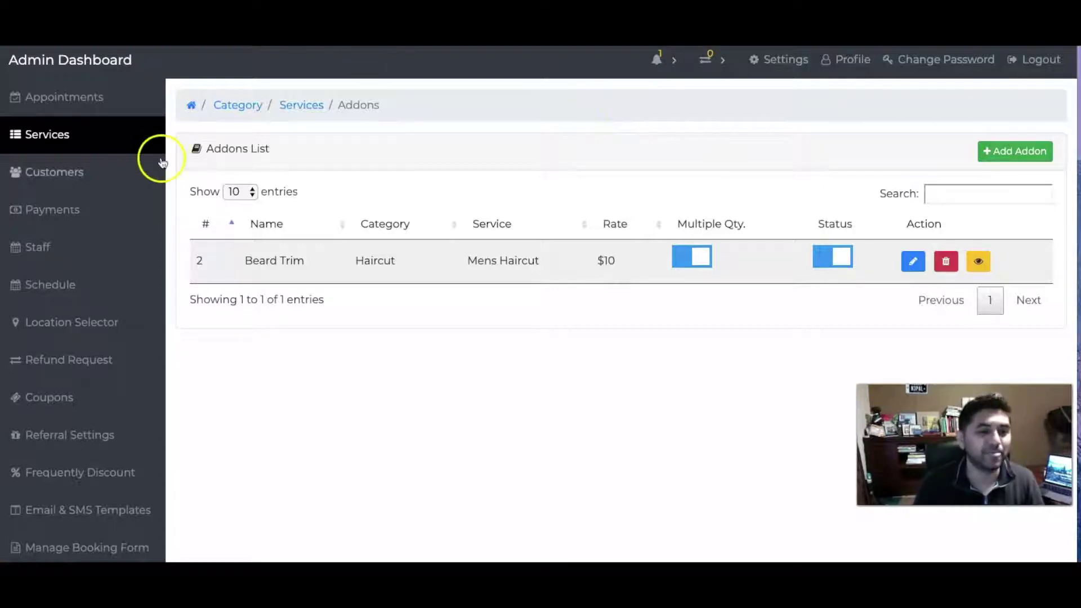
pyautogui.click(58, 182)
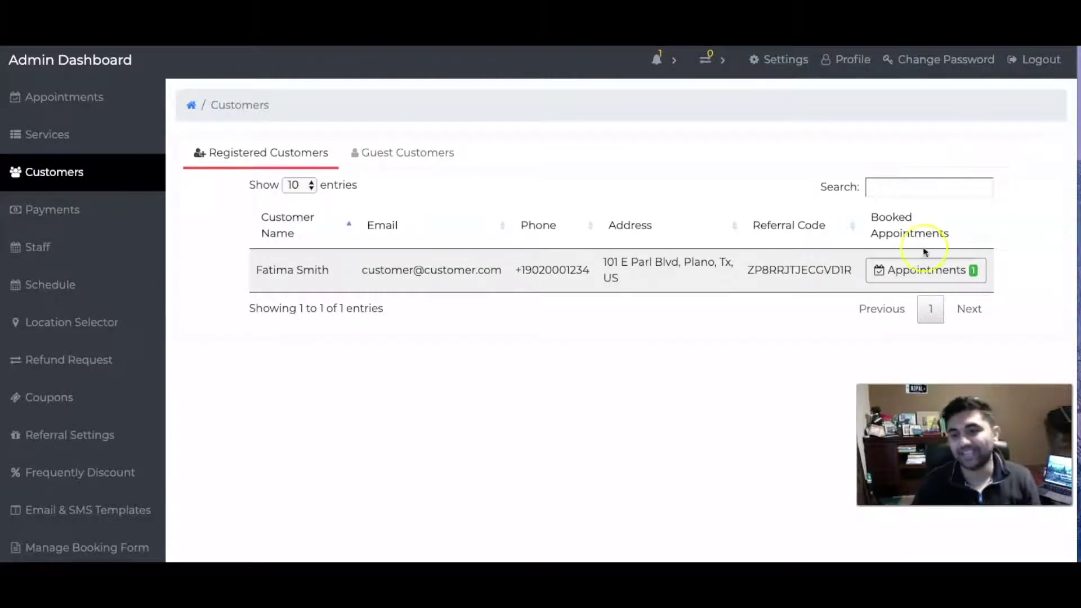
# View a customer's appointments, then check Guest Customers, Payments and the Staff page.
pyautogui.click(907, 272)
pyautogui.click(789, 79)
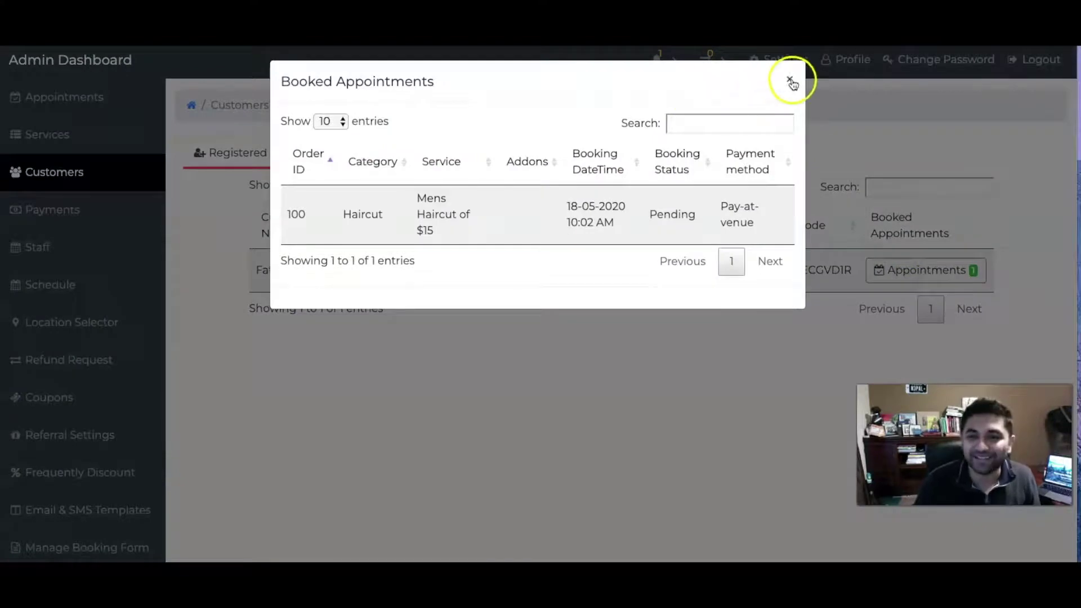
pyautogui.click(399, 160)
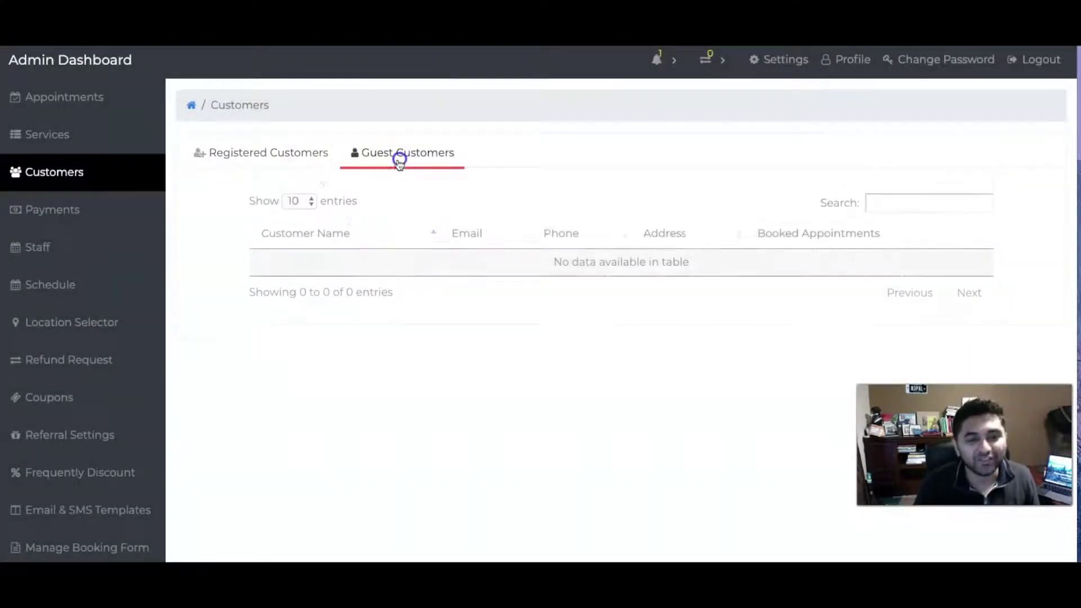
pyautogui.click(94, 209)
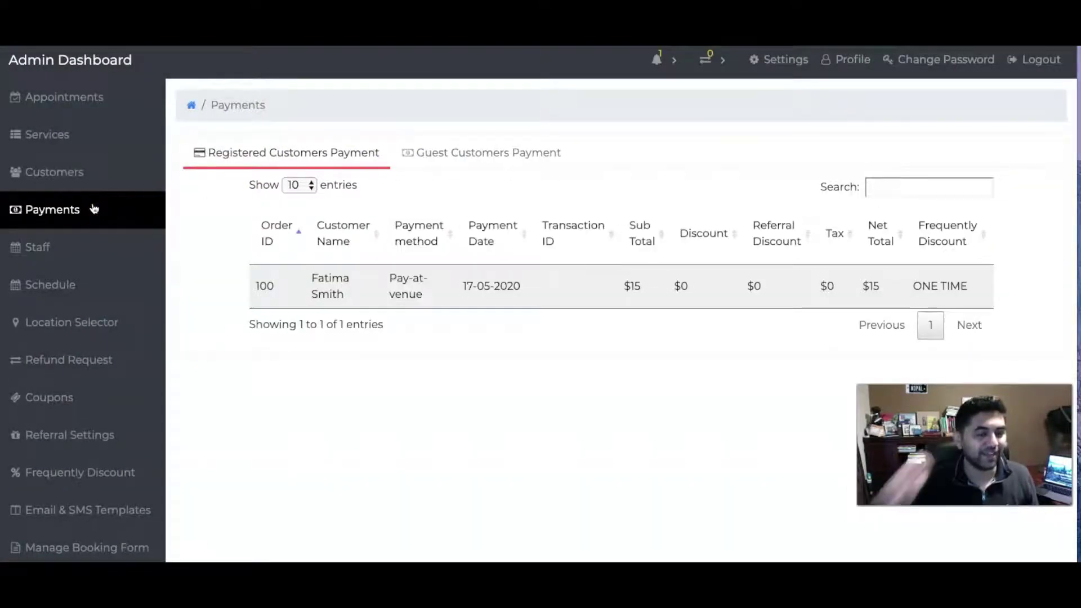
pyautogui.click(76, 244)
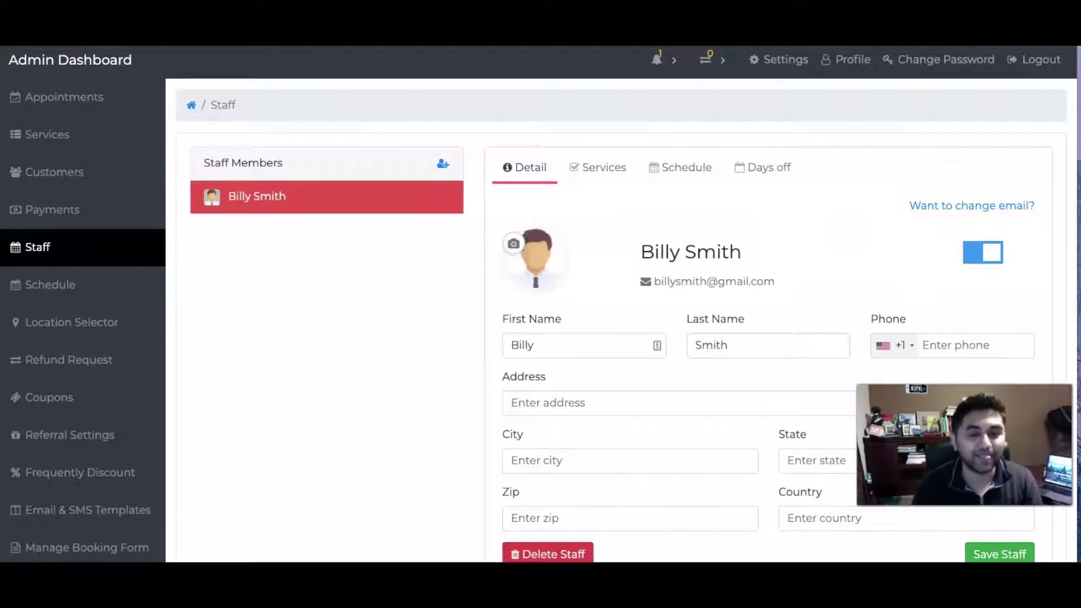
# Check the staff member's Services, Schedule and Days off, then view the Tuesday–Friday 10:00 AM–08:00 PM schedule.
pyautogui.click(604, 168)
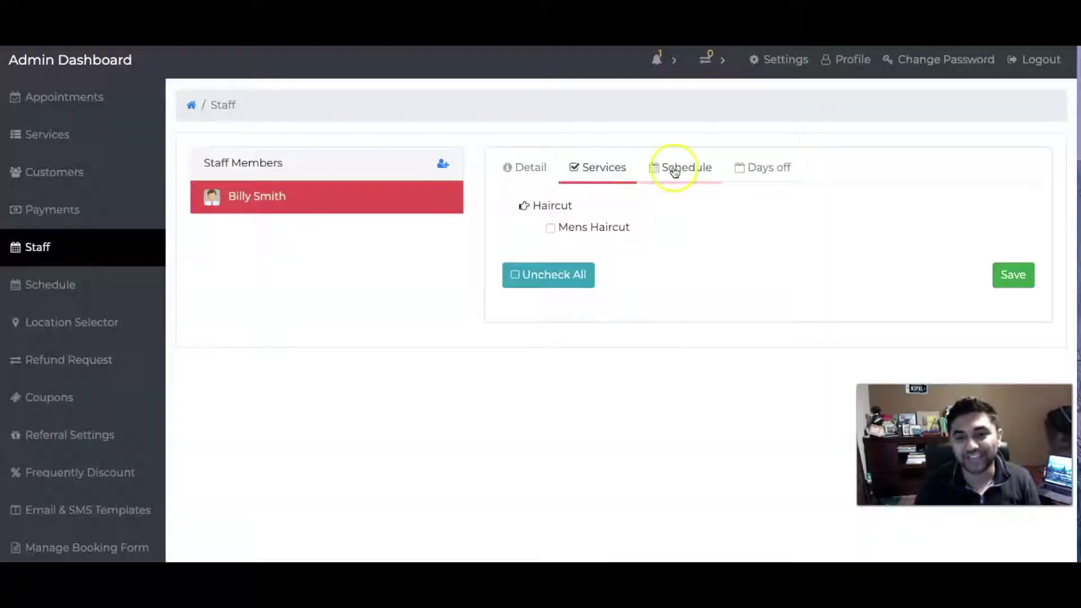
pyautogui.click(685, 168)
pyautogui.click(762, 169)
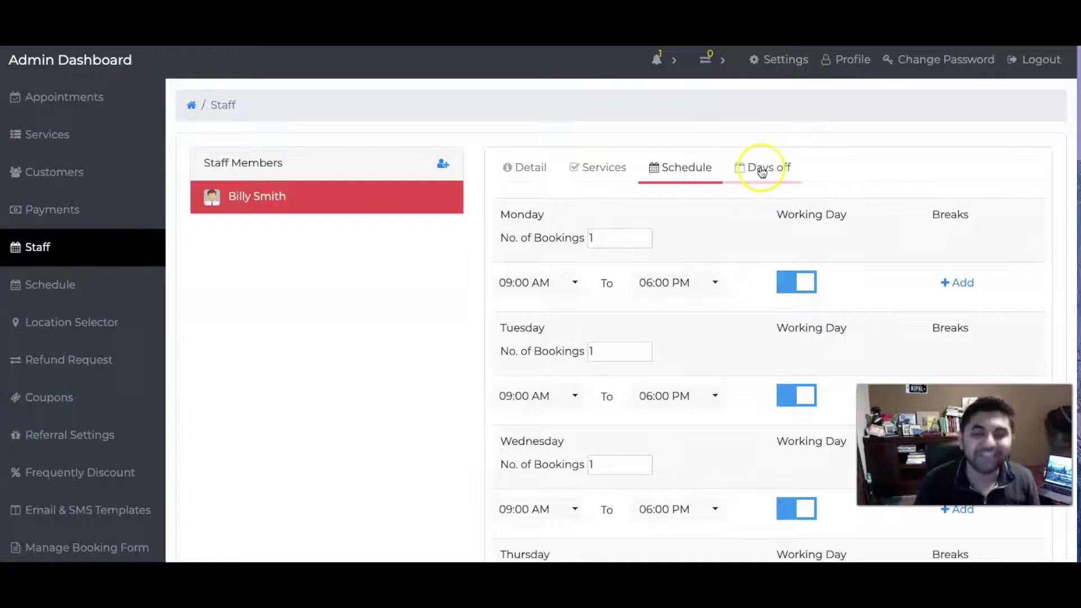
pyautogui.click(499, 168)
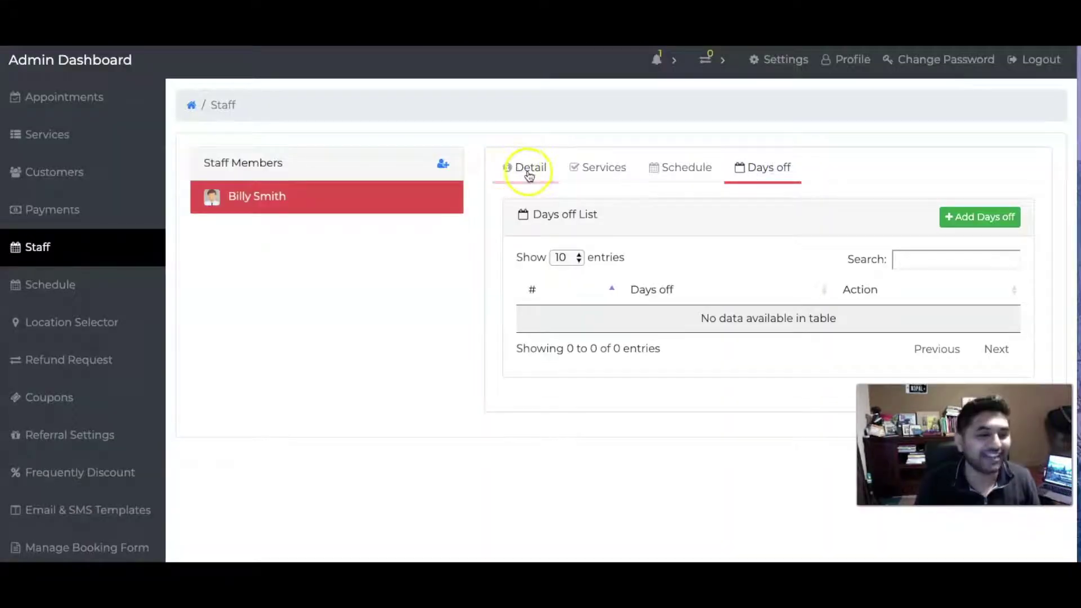
pyautogui.click(82, 290)
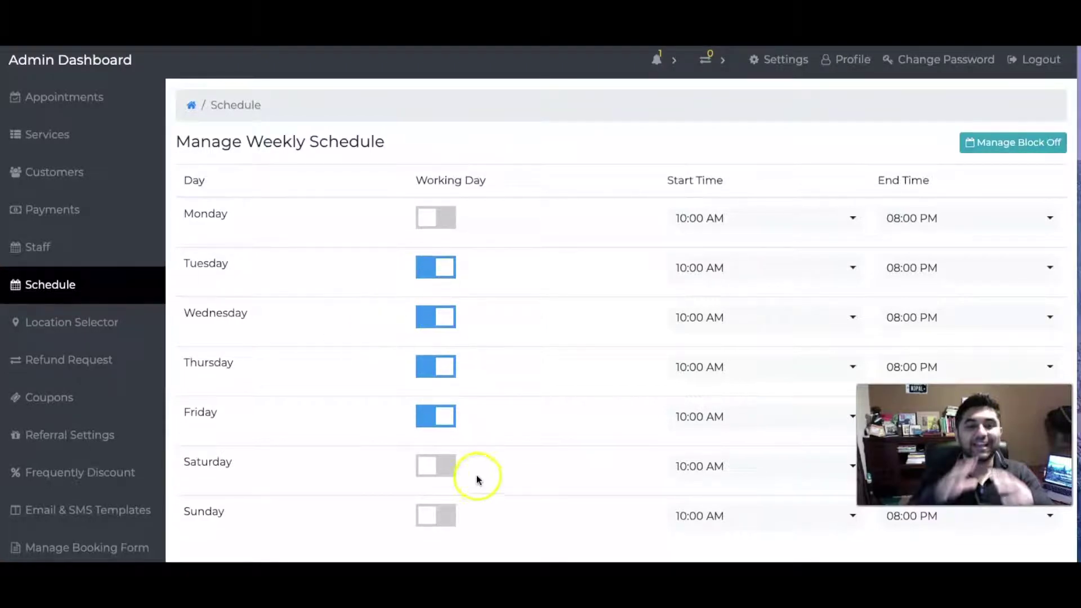
pyautogui.click(1012, 142)
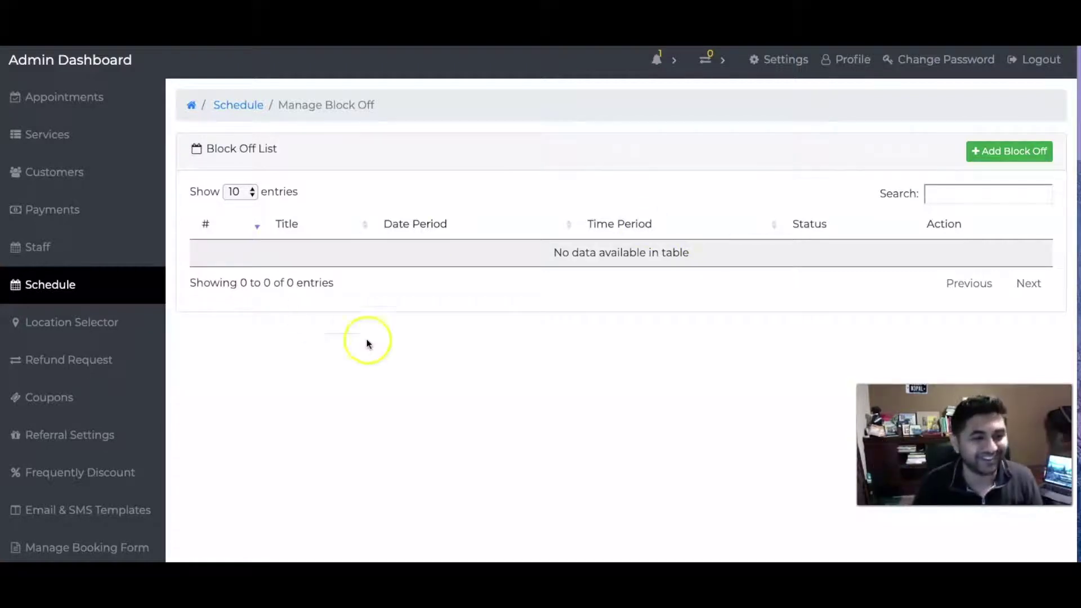
# Add podod, Dallas and Sydney as zip code entries in the Location Selector.
pyautogui.click(66, 318)
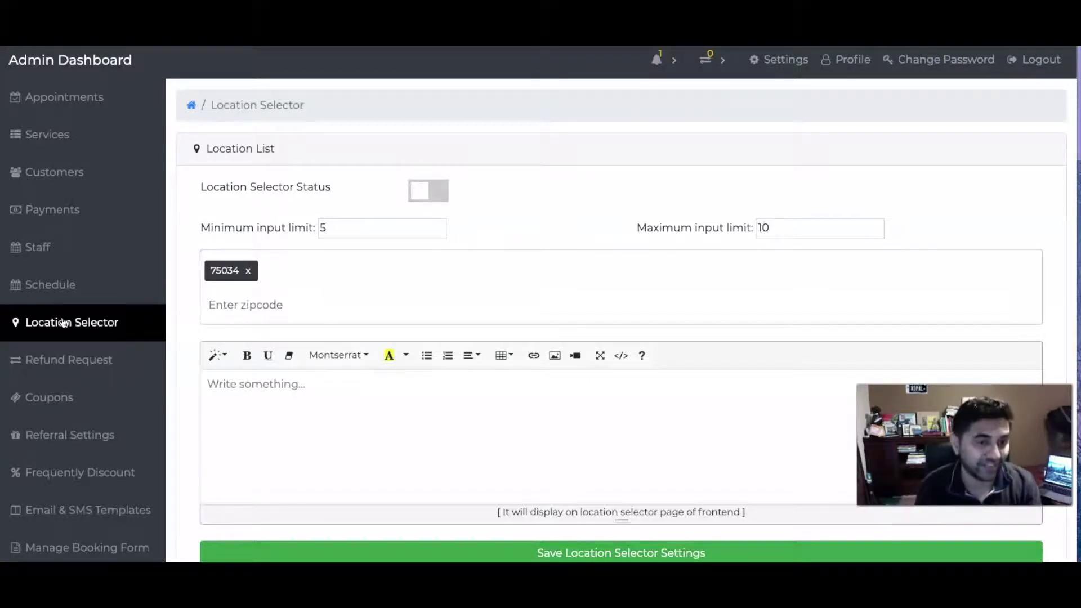
pyautogui.click(277, 308)
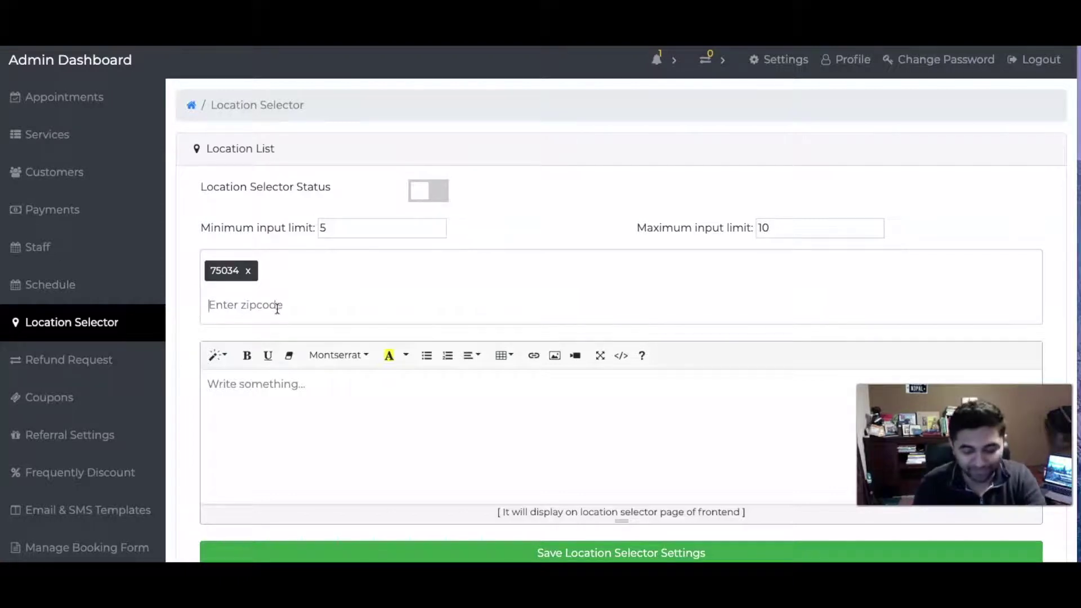
pyautogui.write('podod')
pyautogui.press('Return')
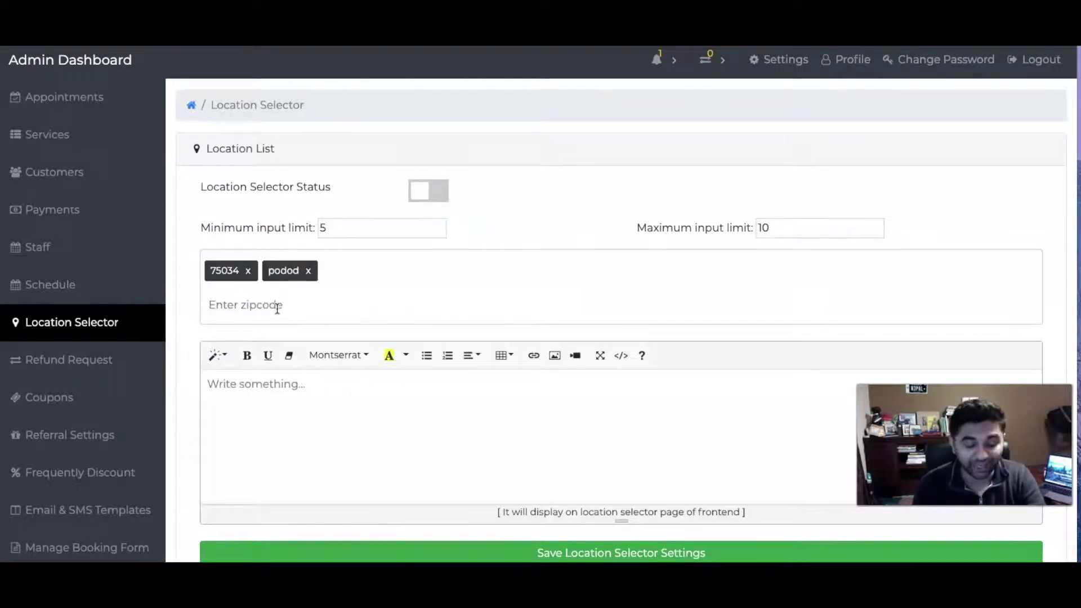
pyautogui.write('Dallas')
pyautogui.press('Return')
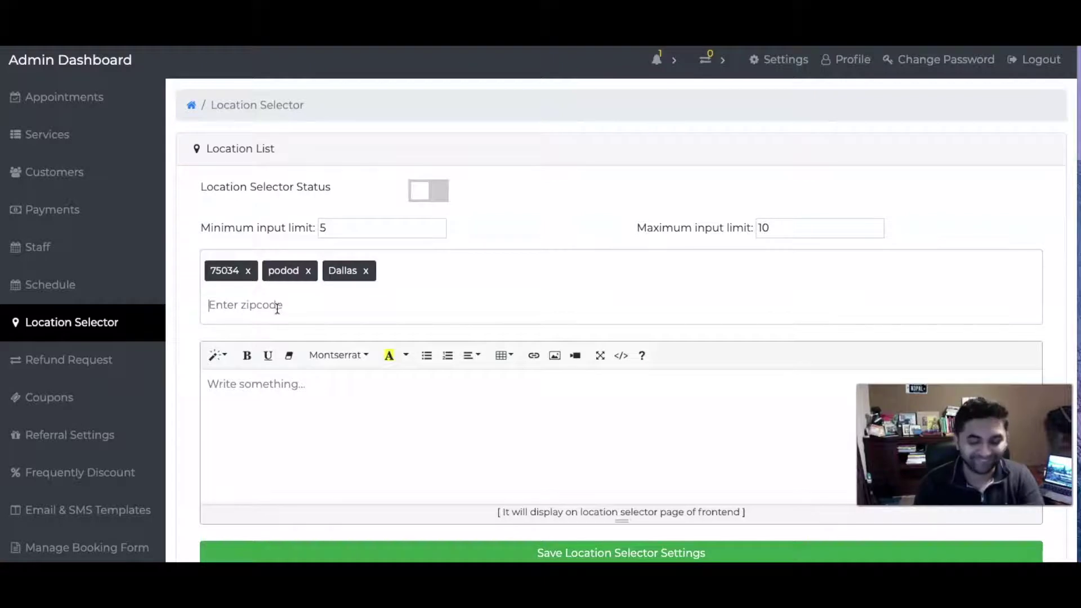
pyautogui.write('Sy')
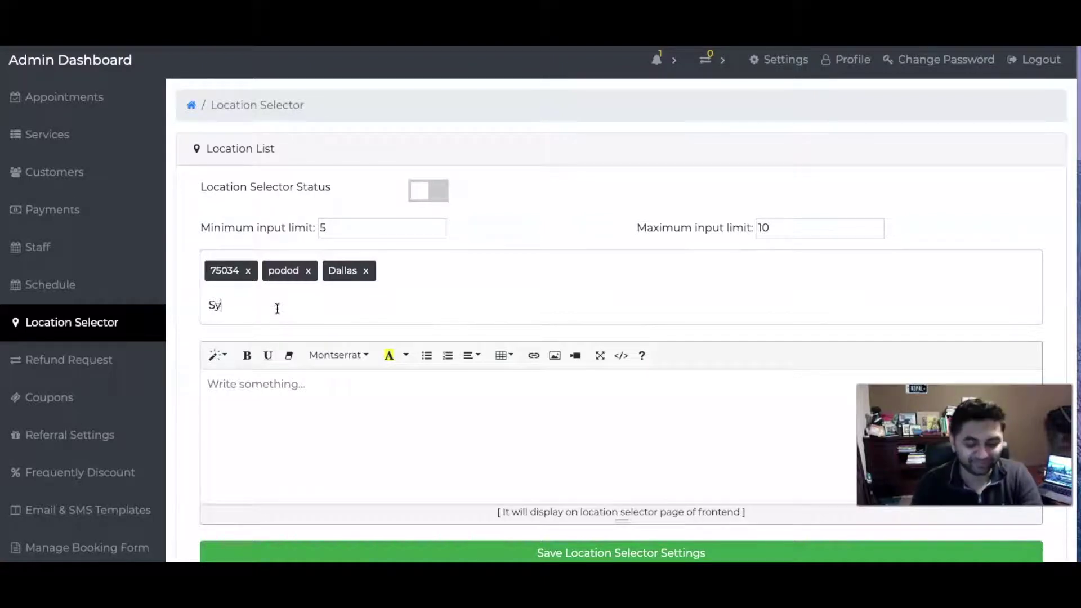
pyautogui.write('dney')
pyautogui.press('Return')
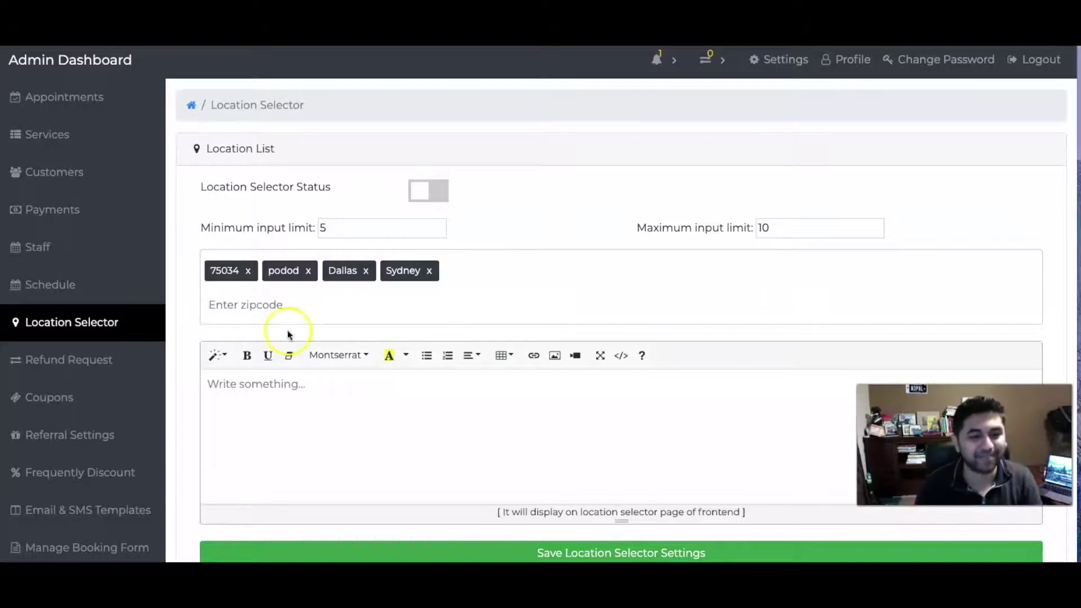
pyautogui.click(59, 358)
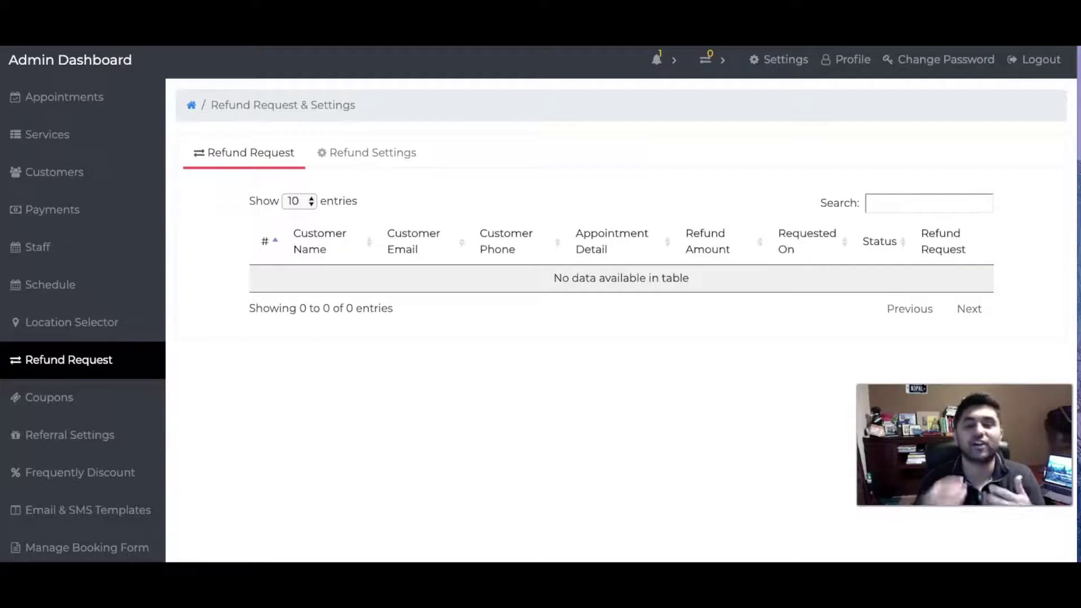
# Browse Coupons, start and cancel a new coupon, then view the 5 Percentage referral discount settings.
pyautogui.click(41, 398)
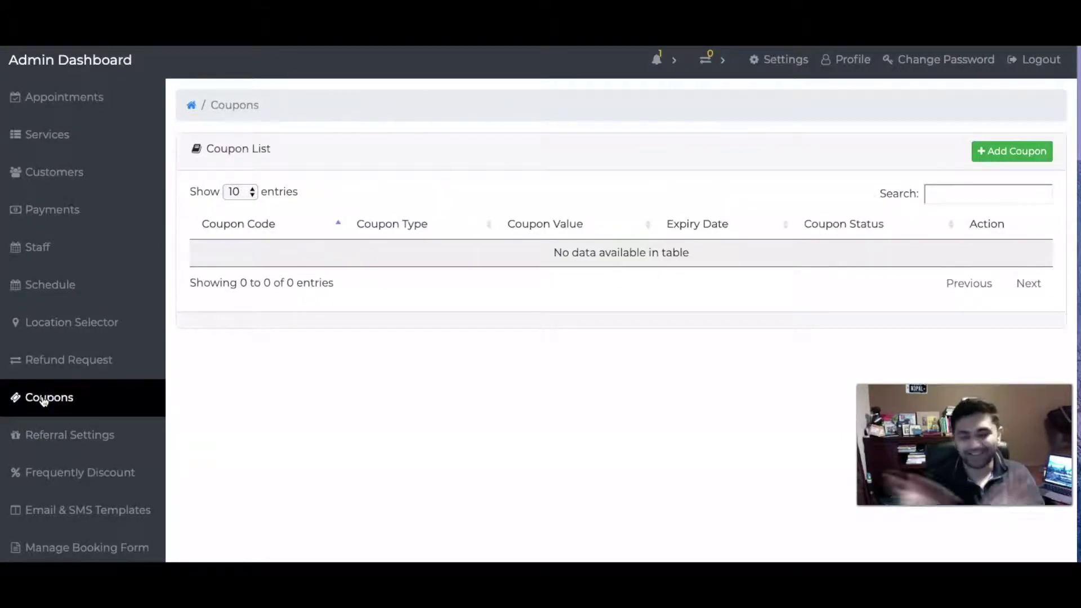
pyautogui.click(1013, 152)
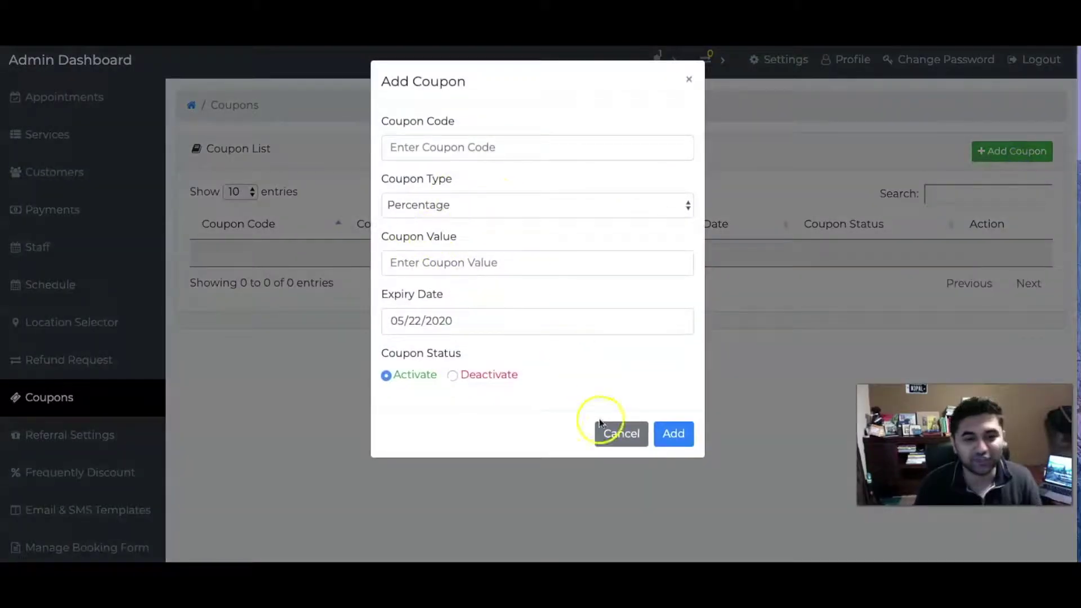
pyautogui.click(619, 434)
pyautogui.click(85, 428)
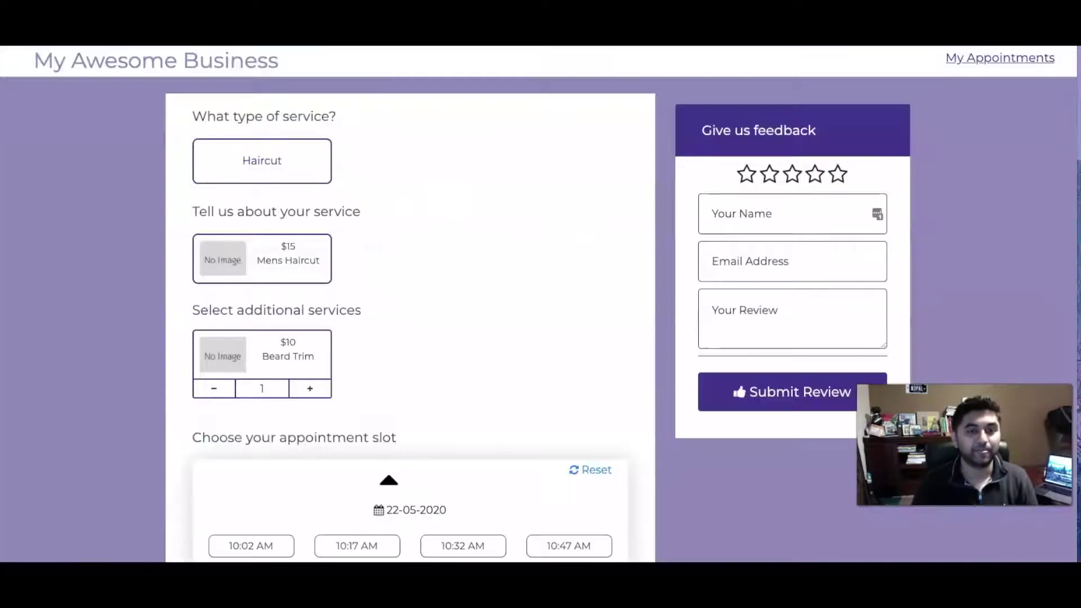
# Review the Frequently Discount rates, then move on to the Email & SMS Templates page.
pyautogui.scroll(-8, 345, 236)
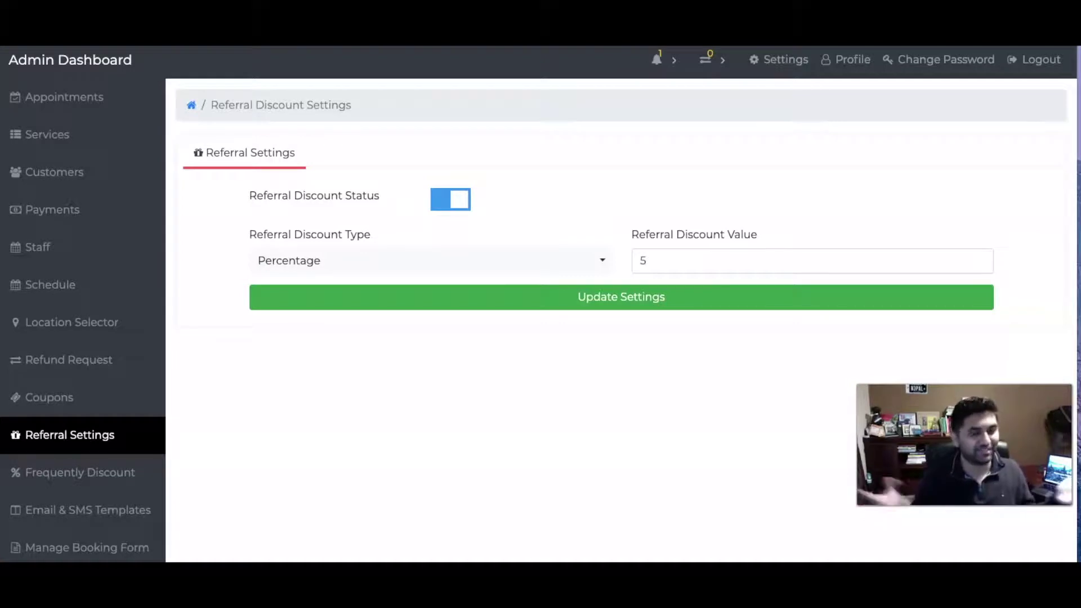
pyautogui.click(113, 320)
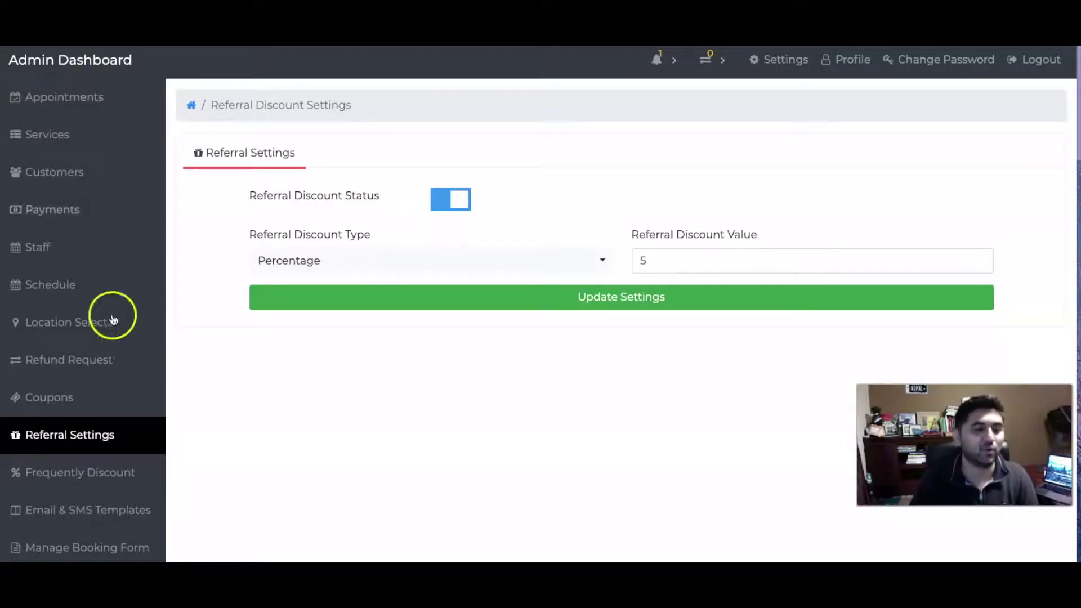
pyautogui.click(90, 461)
pyautogui.click(90, 442)
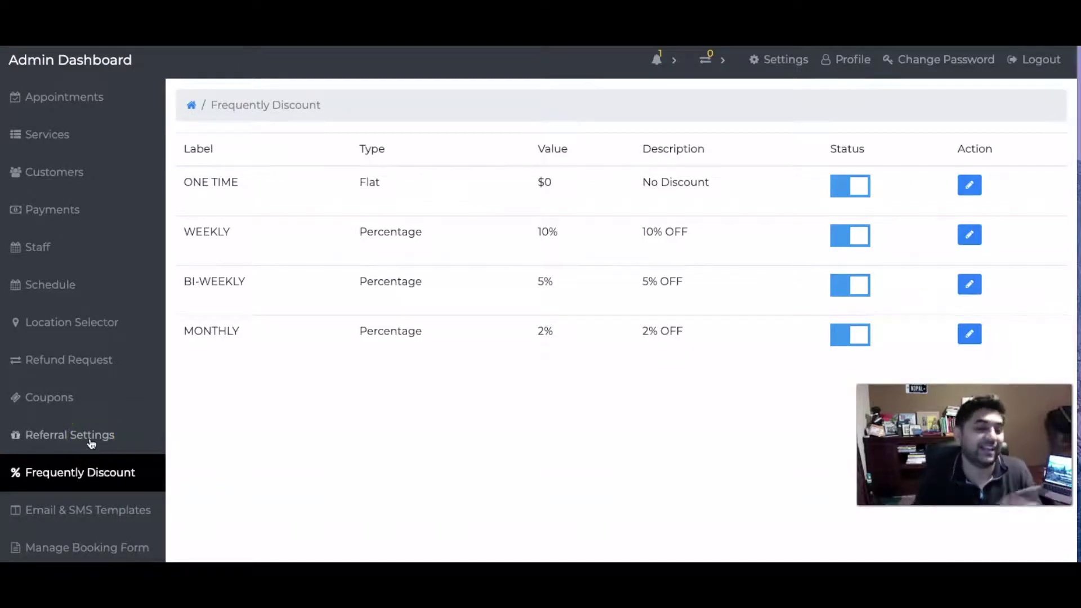
pyautogui.click(89, 440)
pyautogui.click(75, 482)
pyautogui.click(62, 510)
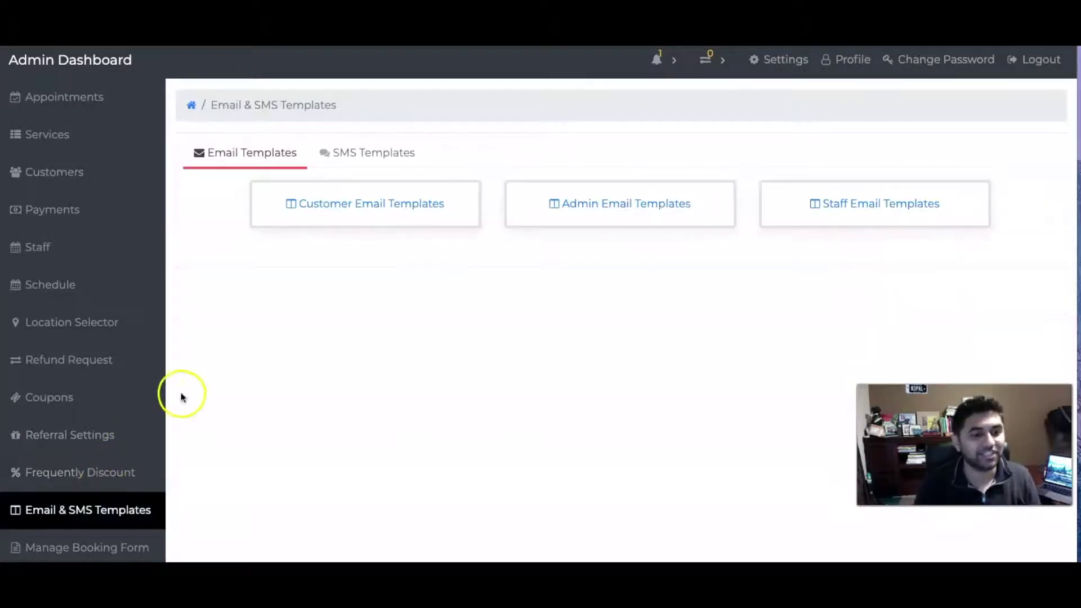
# In Manage Booking Form, switch off the Address field's Status and Optional toggles.
pyautogui.scroll(-4, 112, 366)
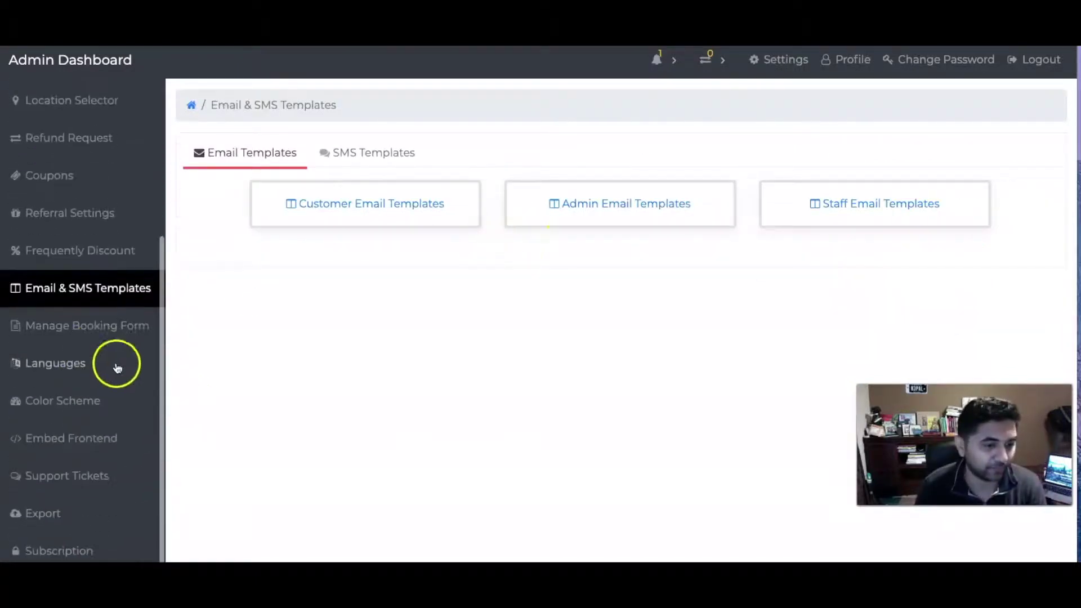
pyautogui.click(93, 329)
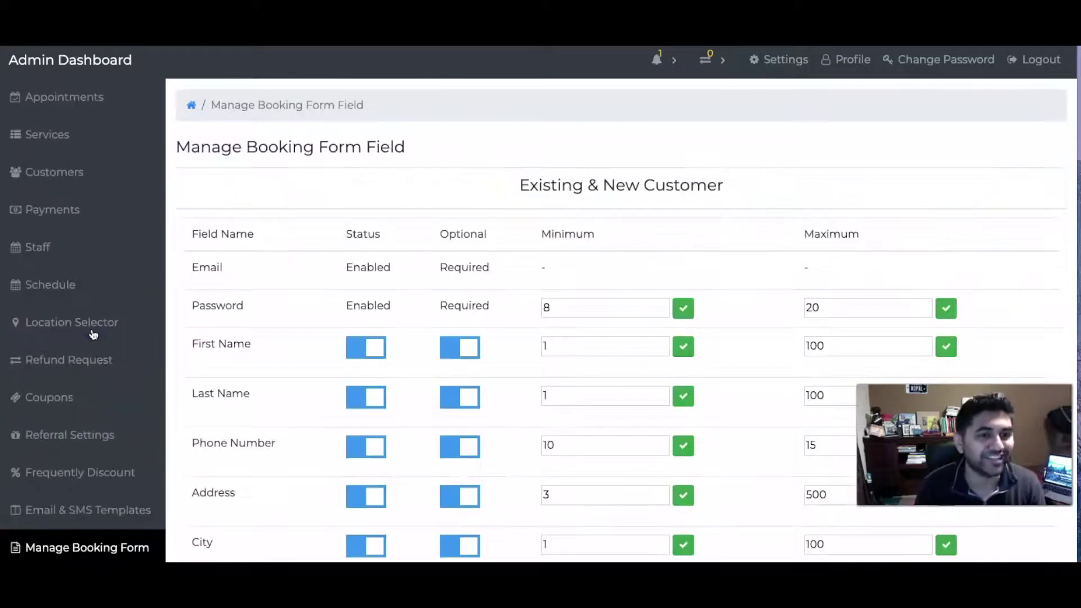
pyautogui.scroll(-2, 306, 352)
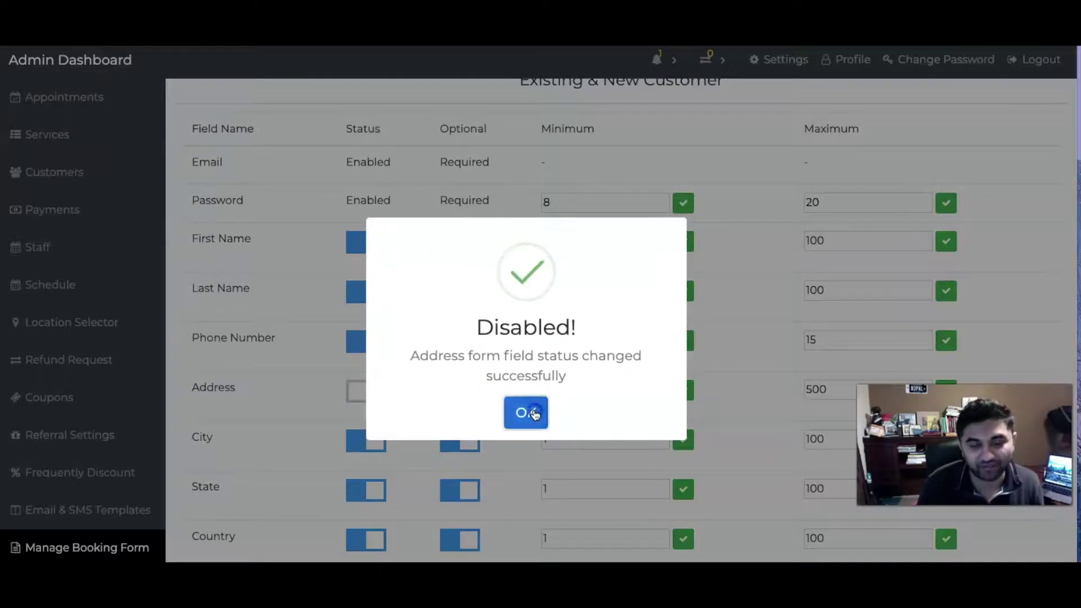
pyautogui.click(525, 410)
pyautogui.click(451, 392)
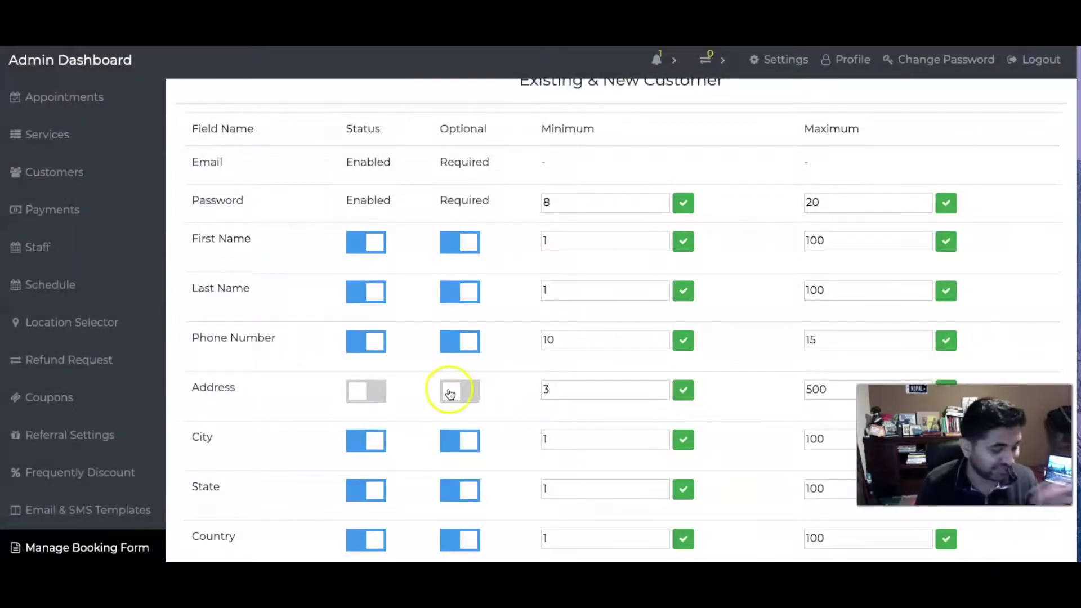
pyautogui.scroll(-3, 67, 389)
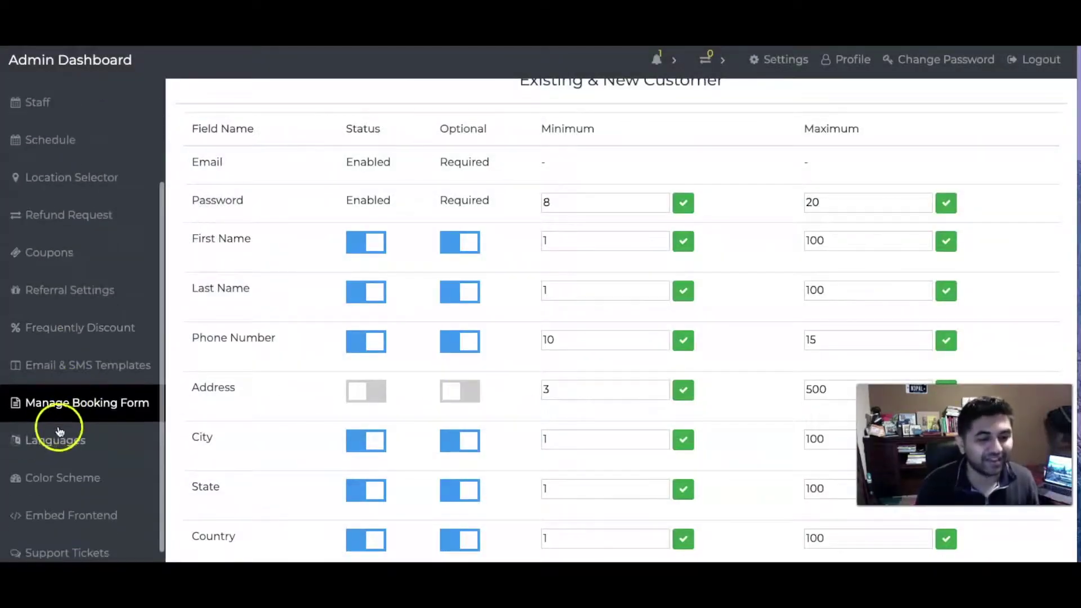
pyautogui.click(59, 431)
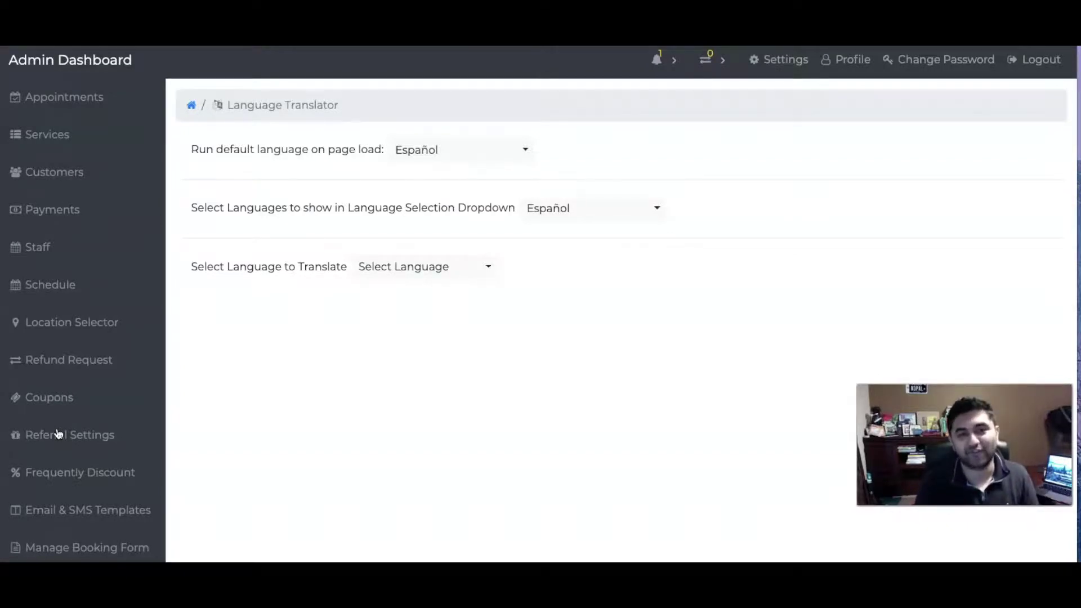
# Review the list of languages offered to customers in the language dropdown.
pyautogui.click(127, 394)
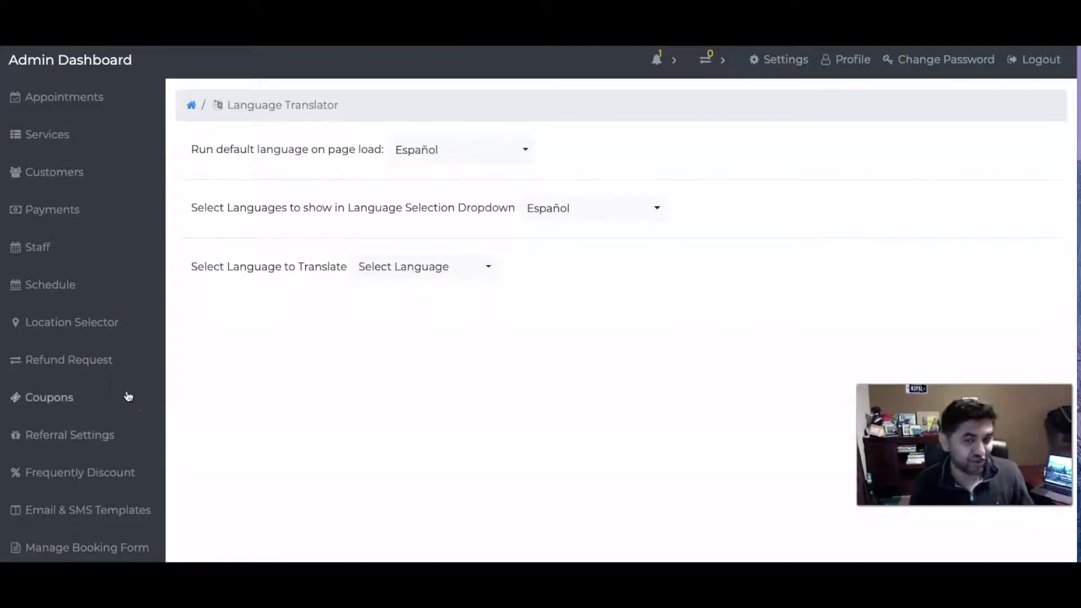
pyautogui.click(570, 208)
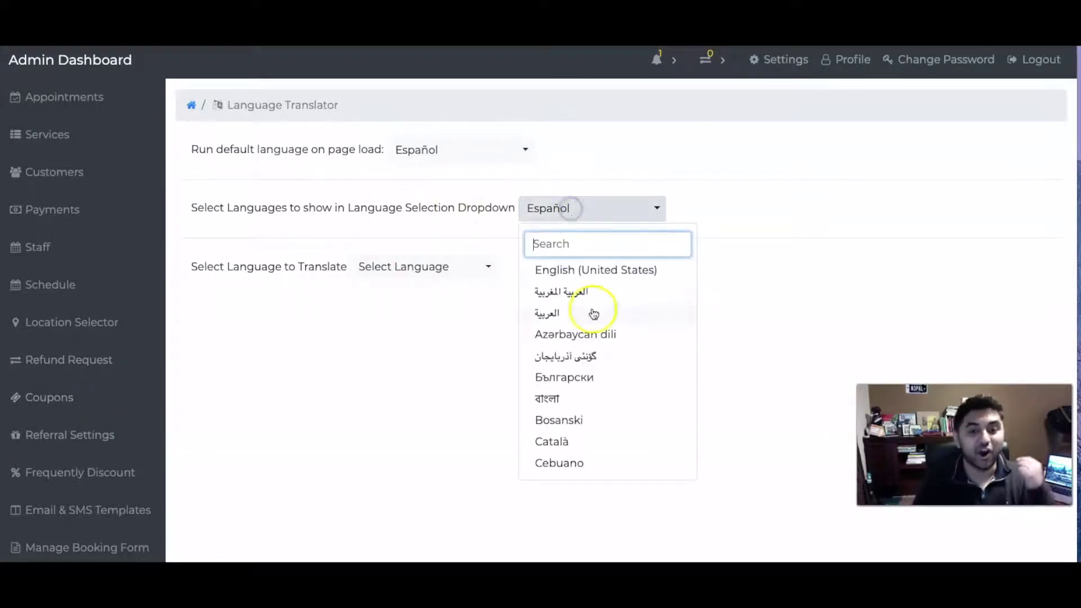
pyautogui.scroll(-20, 583, 344)
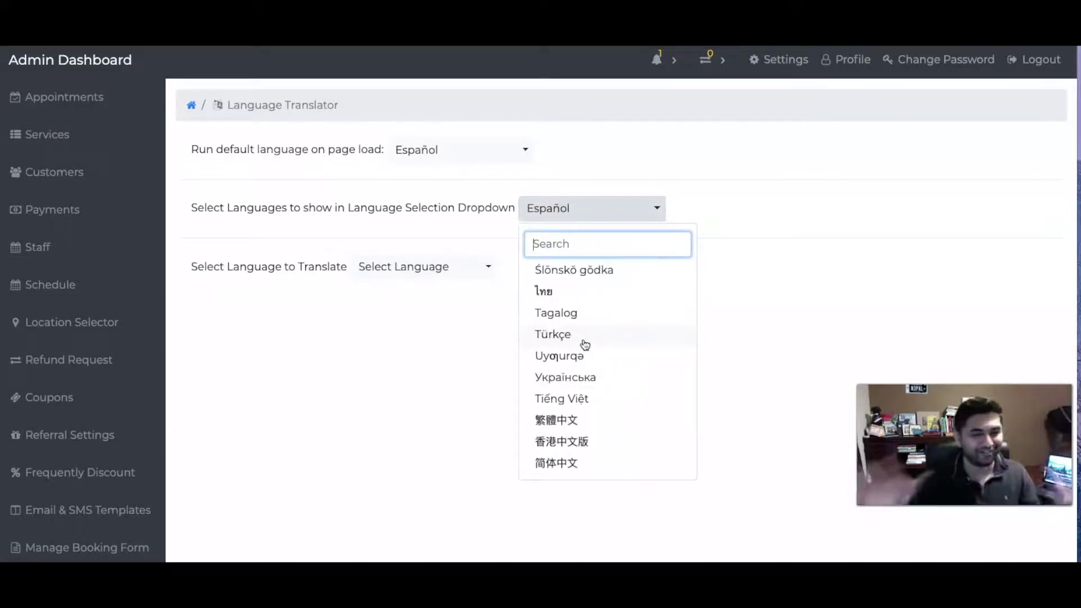
pyautogui.click(249, 297)
pyautogui.scroll(-4, 96, 333)
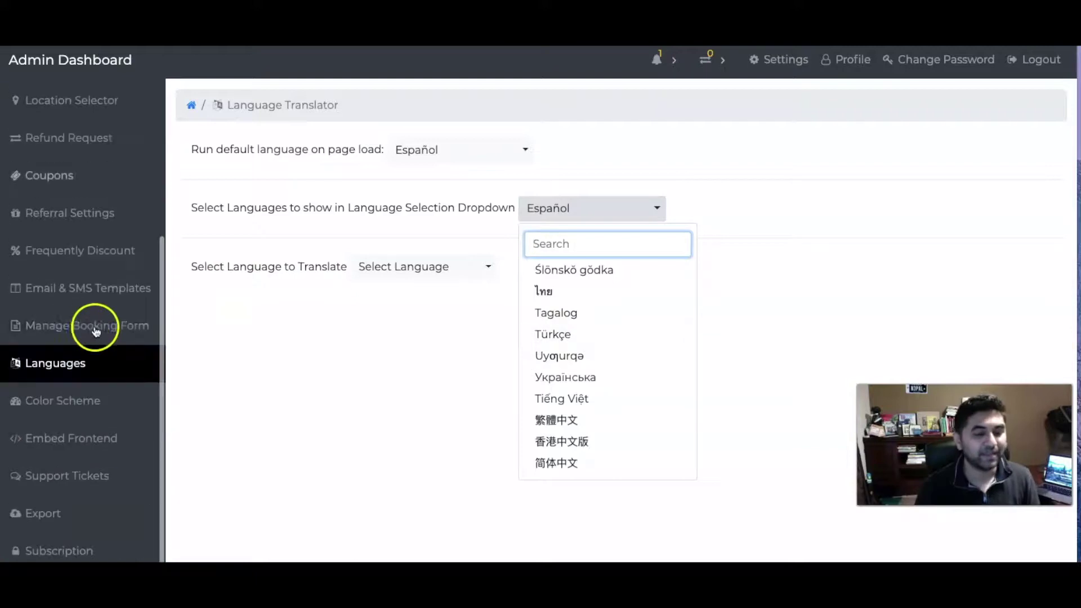
# Look over the Color Scheme settings, then bring up the booking widget's iframe embed code.
pyautogui.click(79, 401)
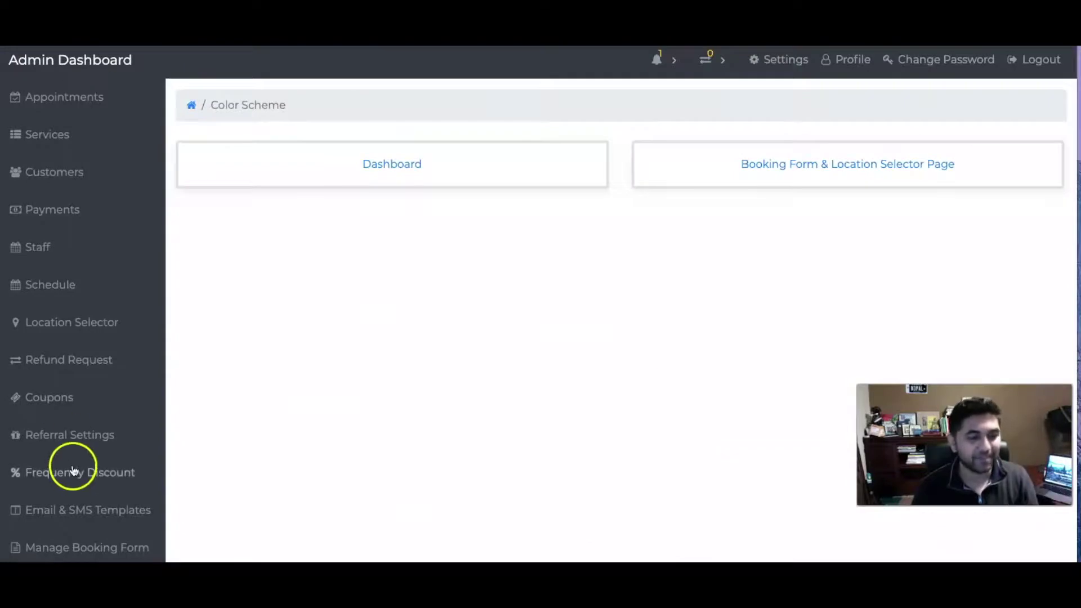
pyautogui.scroll(-4, 70, 464)
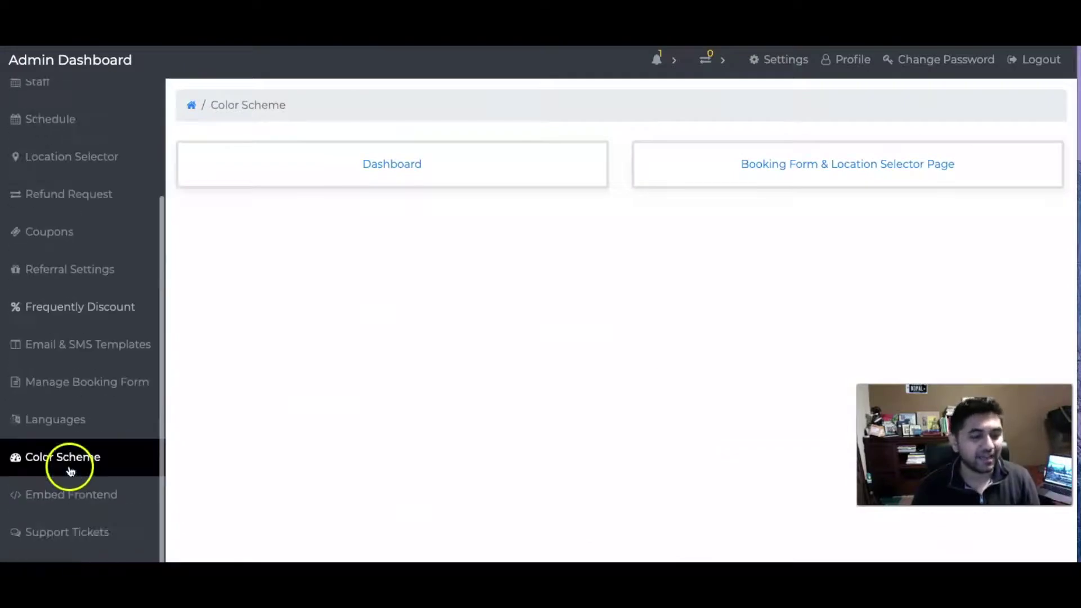
pyautogui.click(72, 427)
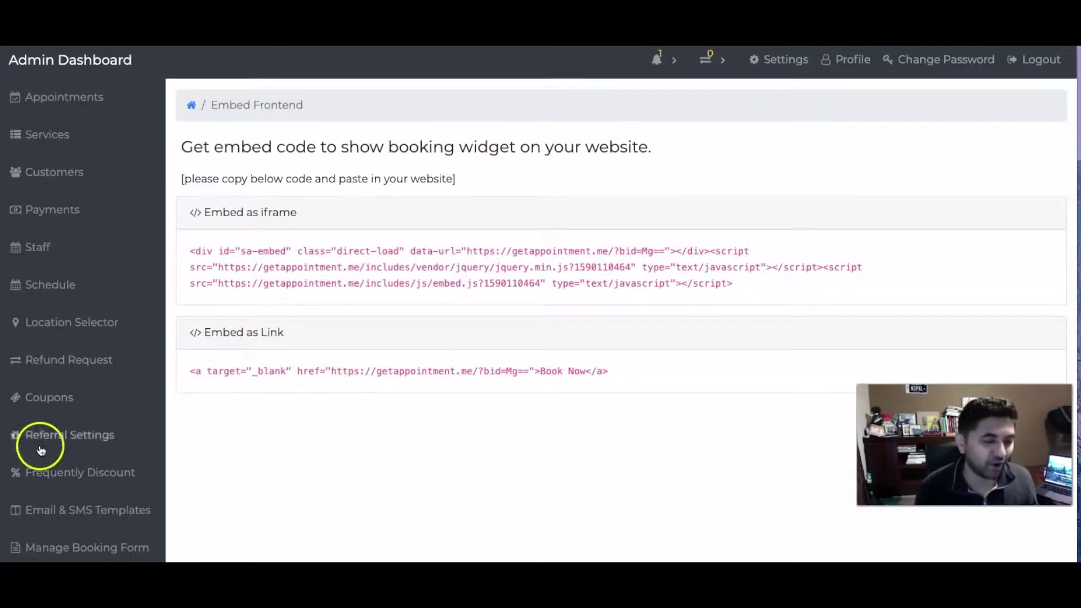
# Open the data export page and dismiss the Viber popup.
pyautogui.scroll(-4, 45, 448)
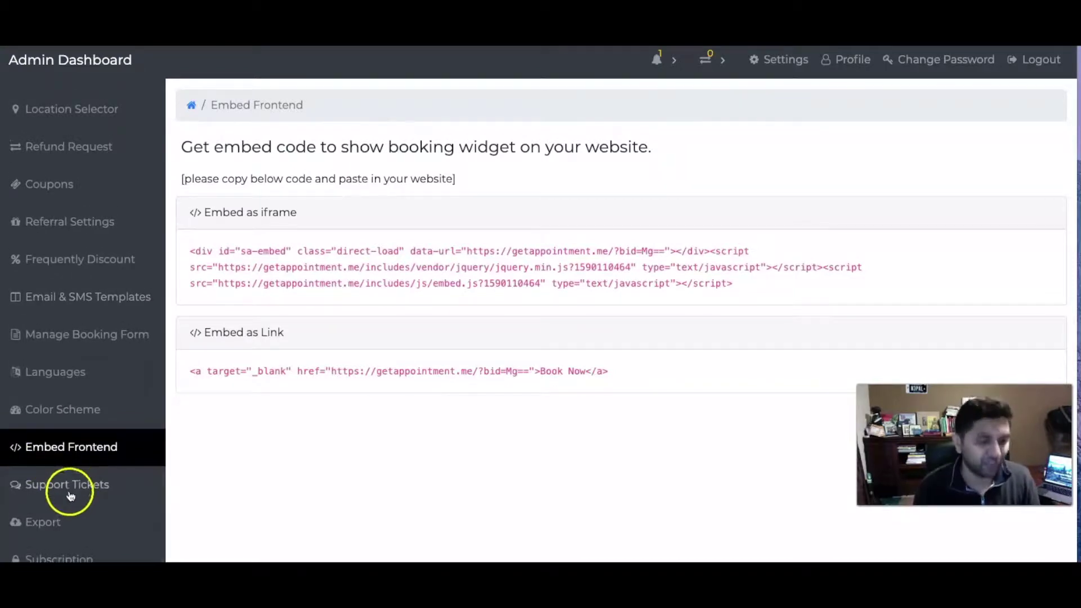
pyautogui.click(58, 528)
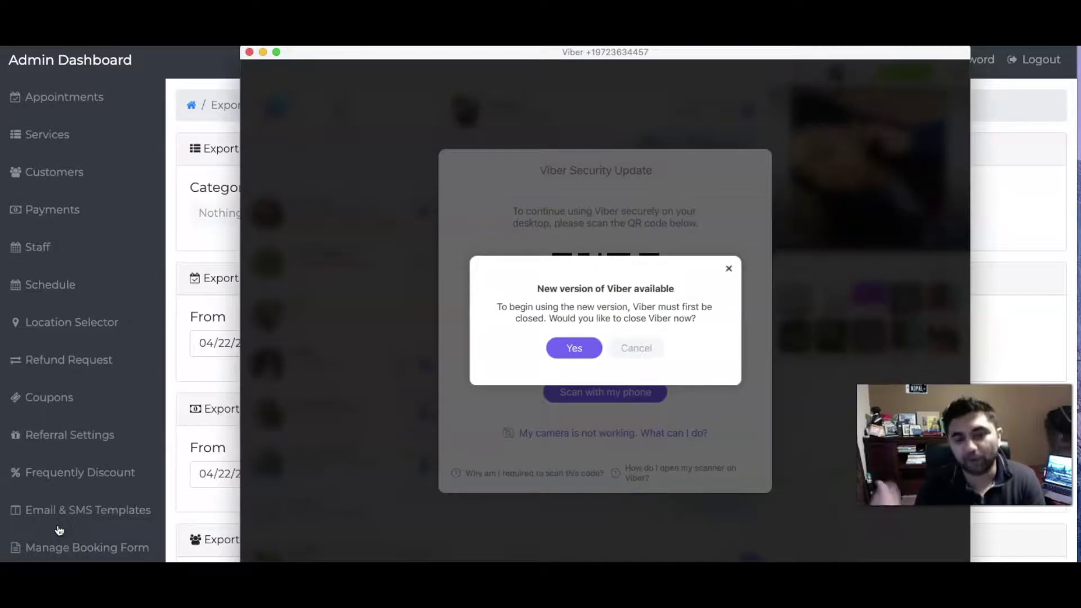
pyautogui.click(184, 249)
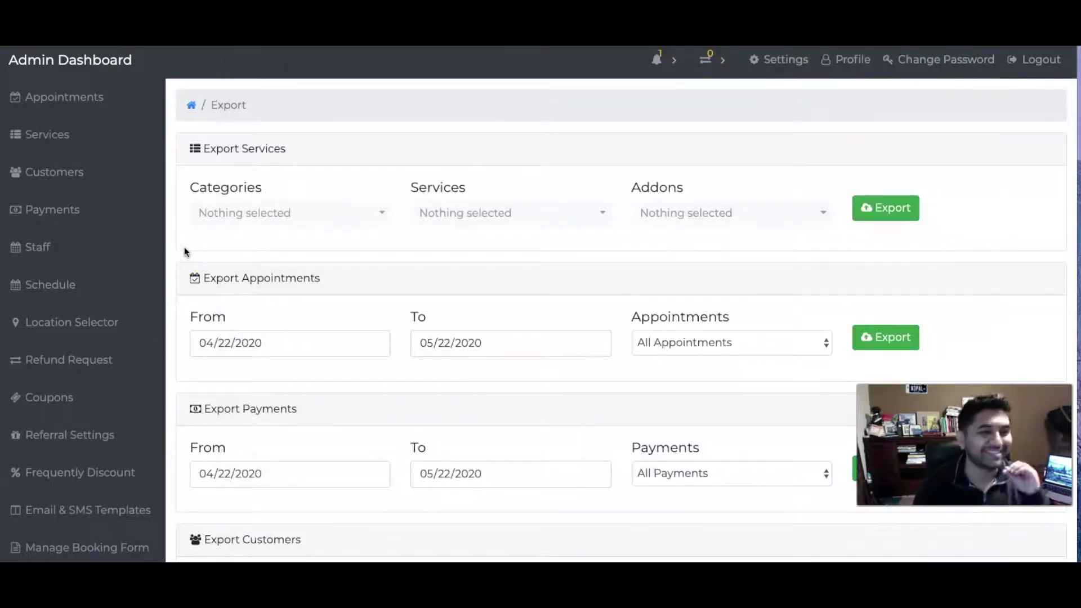
# Return to the May 2020 appointments calendar.
pyautogui.scroll(1, 186, 333)
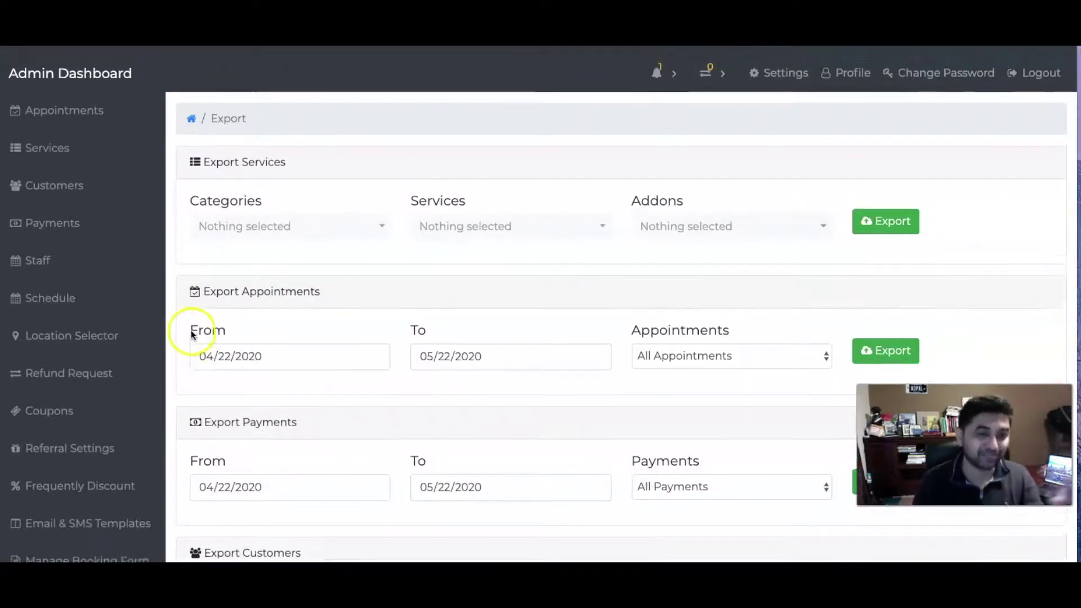
pyautogui.click(53, 98)
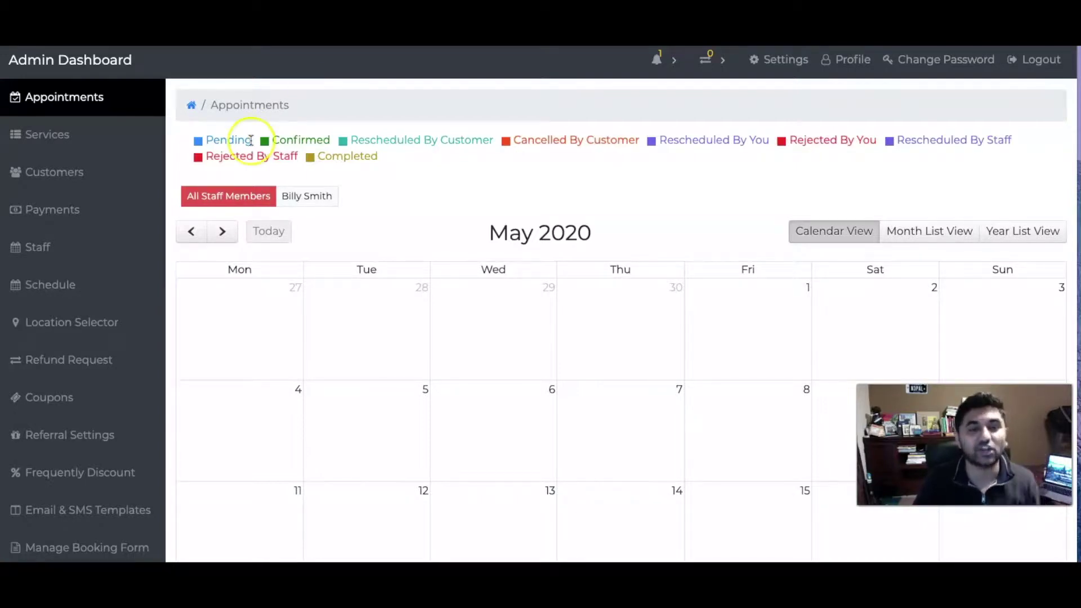
pyautogui.scroll(-1, 247, 140)
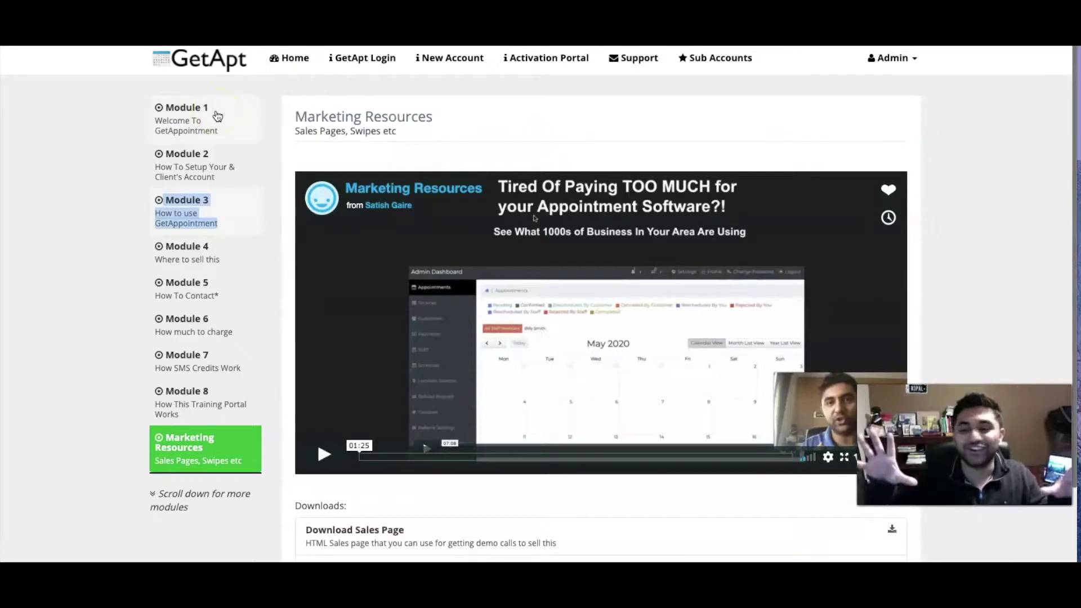
# Load the Module 1 welcome video, then open the Module 2 account setup lesson.
pyautogui.click(217, 116)
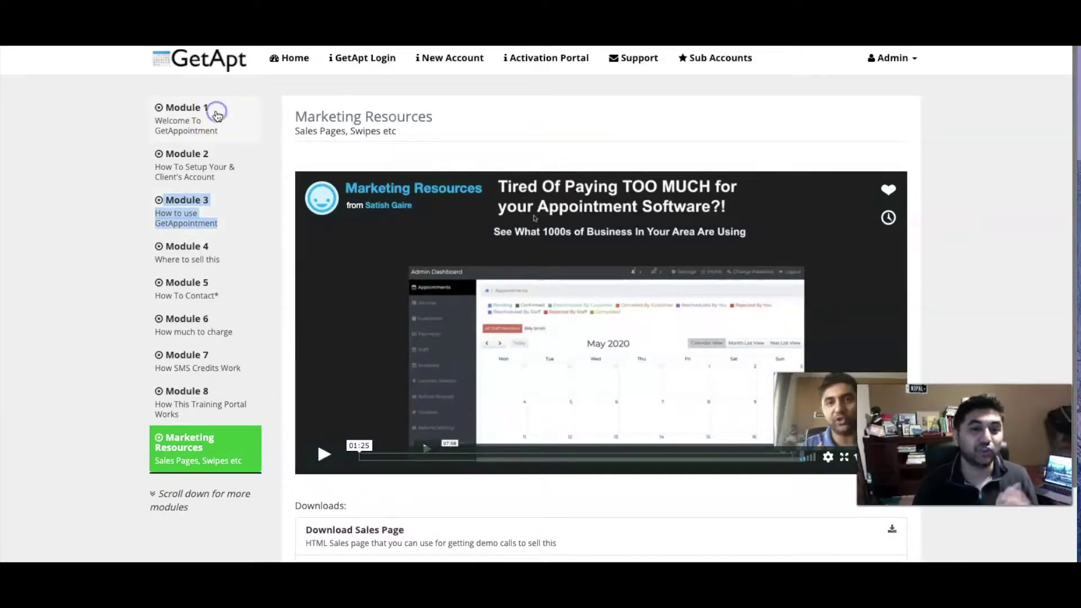
pyautogui.click(217, 116)
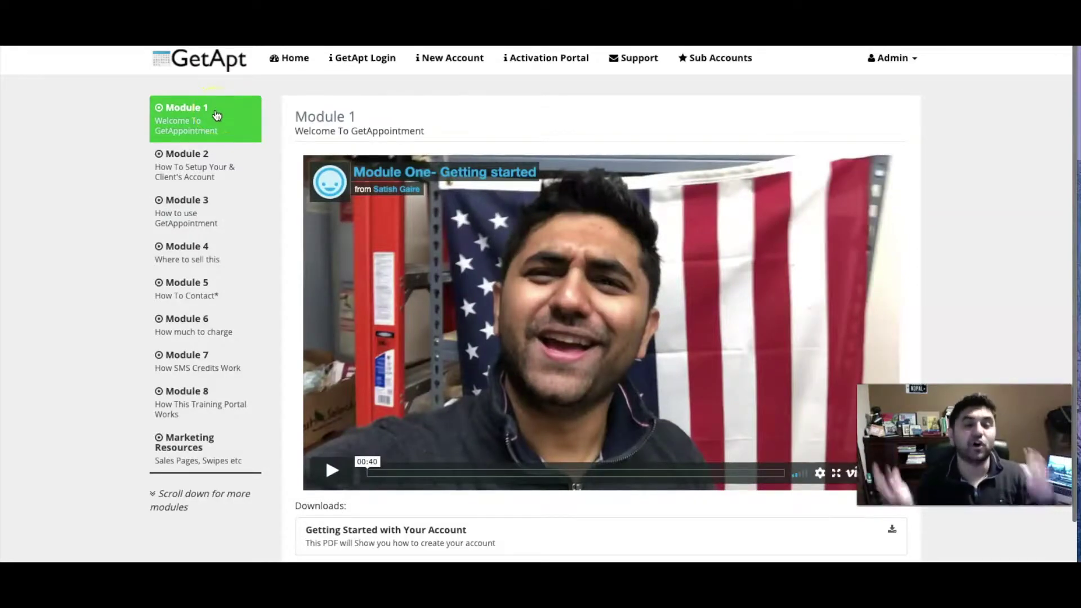
pyautogui.click(207, 166)
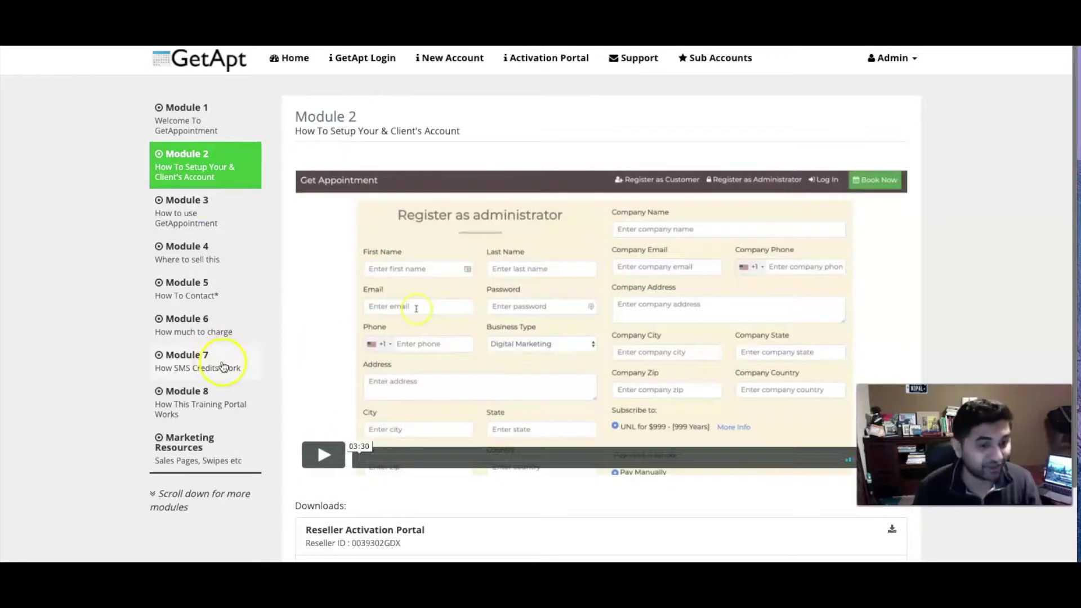
pyautogui.click(204, 438)
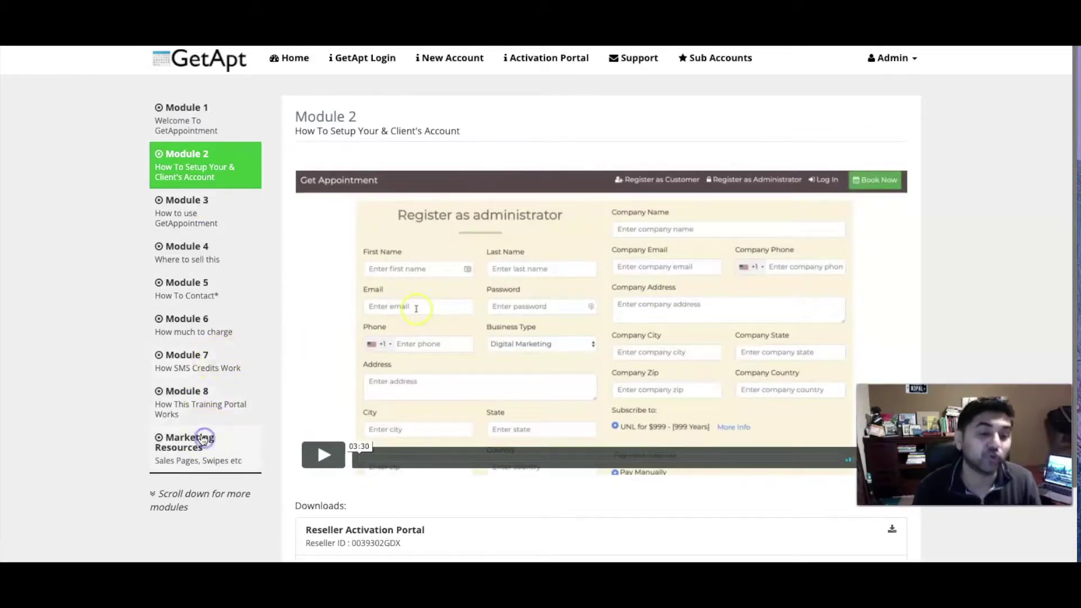
# Scroll through Marketing Resources to the sales page, demo video and email swipe downloads, then back up.
pyautogui.scroll(-4, 394, 372)
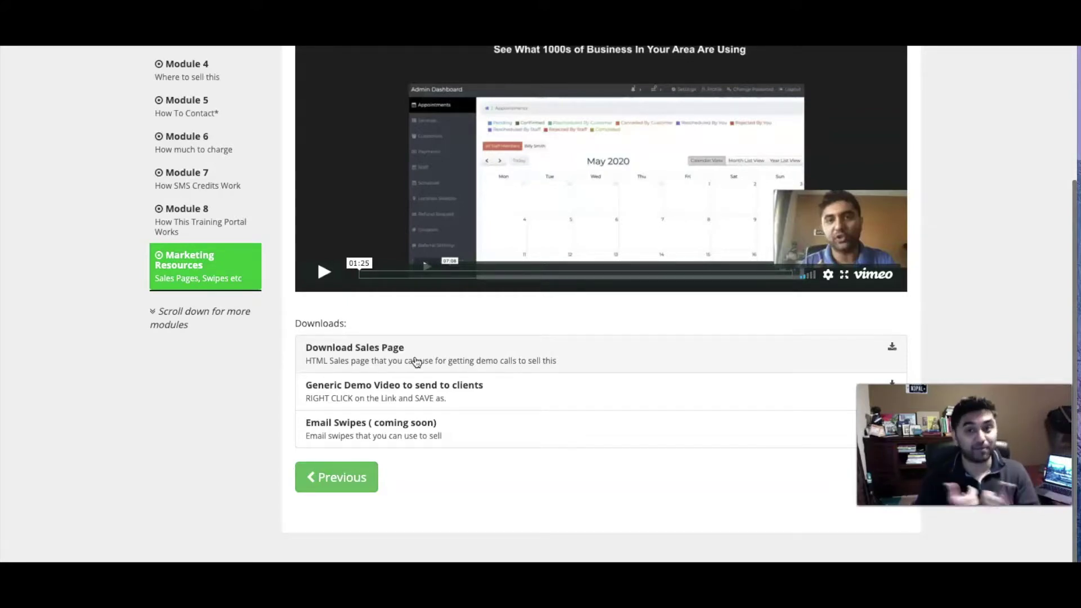
pyautogui.scroll(5, 367, 319)
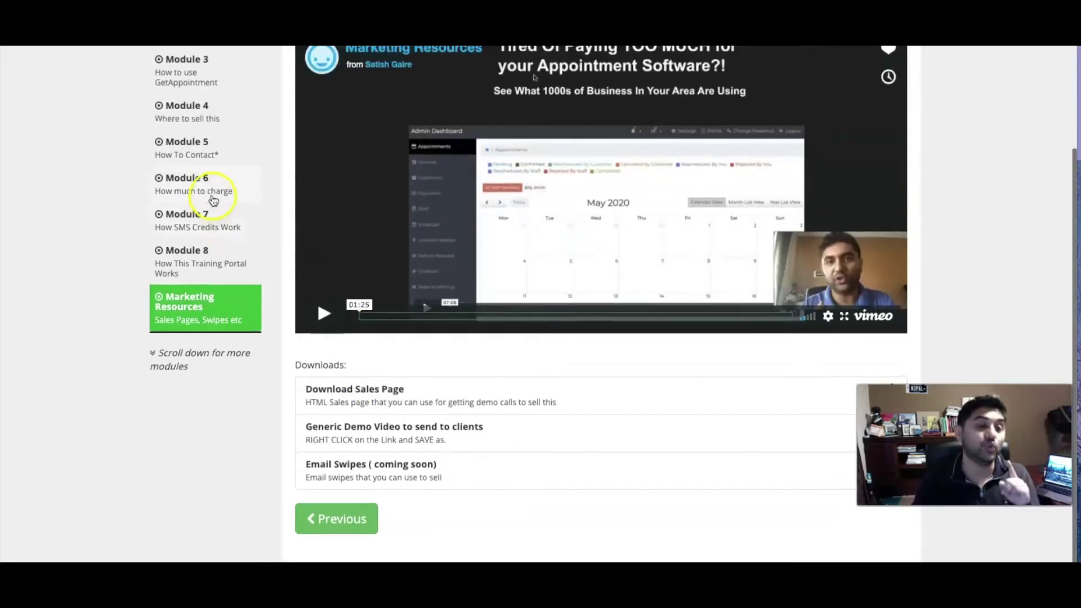